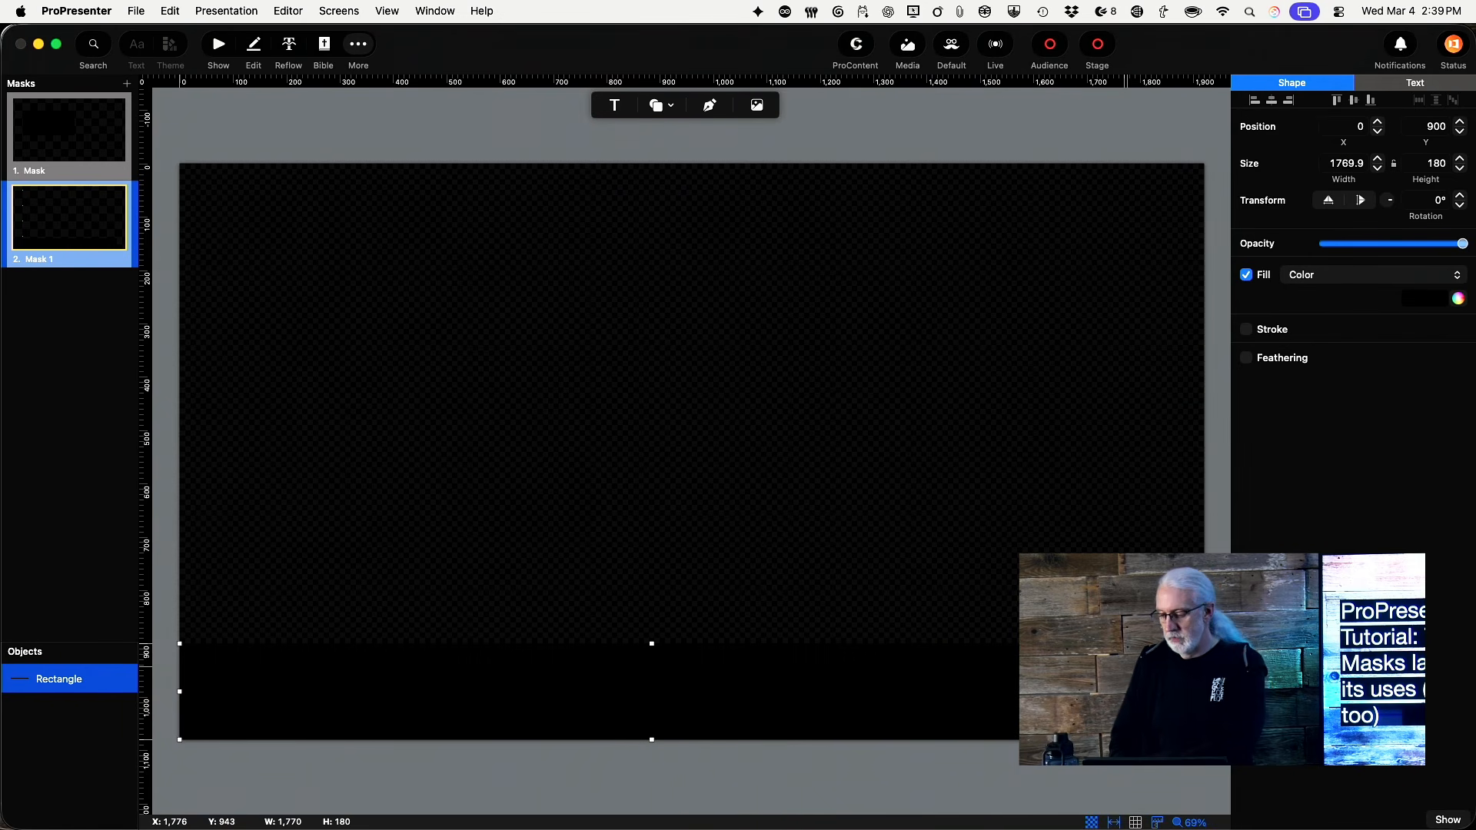
Widen the rectangle along the mask's bottom edge to 1920, and duplicate Mask 1 and select the copy
{"action": "left_click_drag", "start_coordinate": [1200, 664], "coordinate": [1206, 664]}
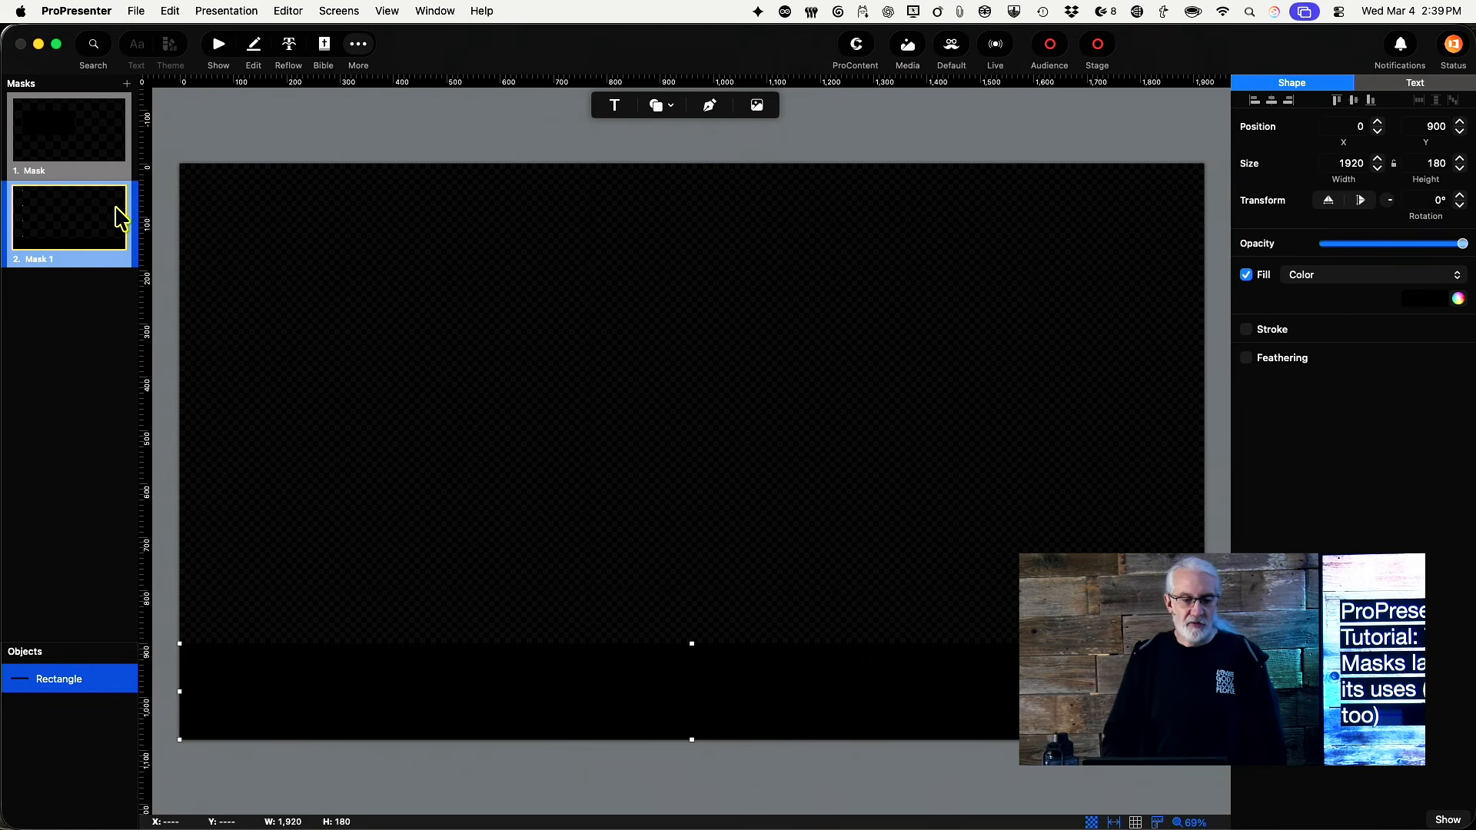
{"action": "right_click", "coordinate": [85, 218]}
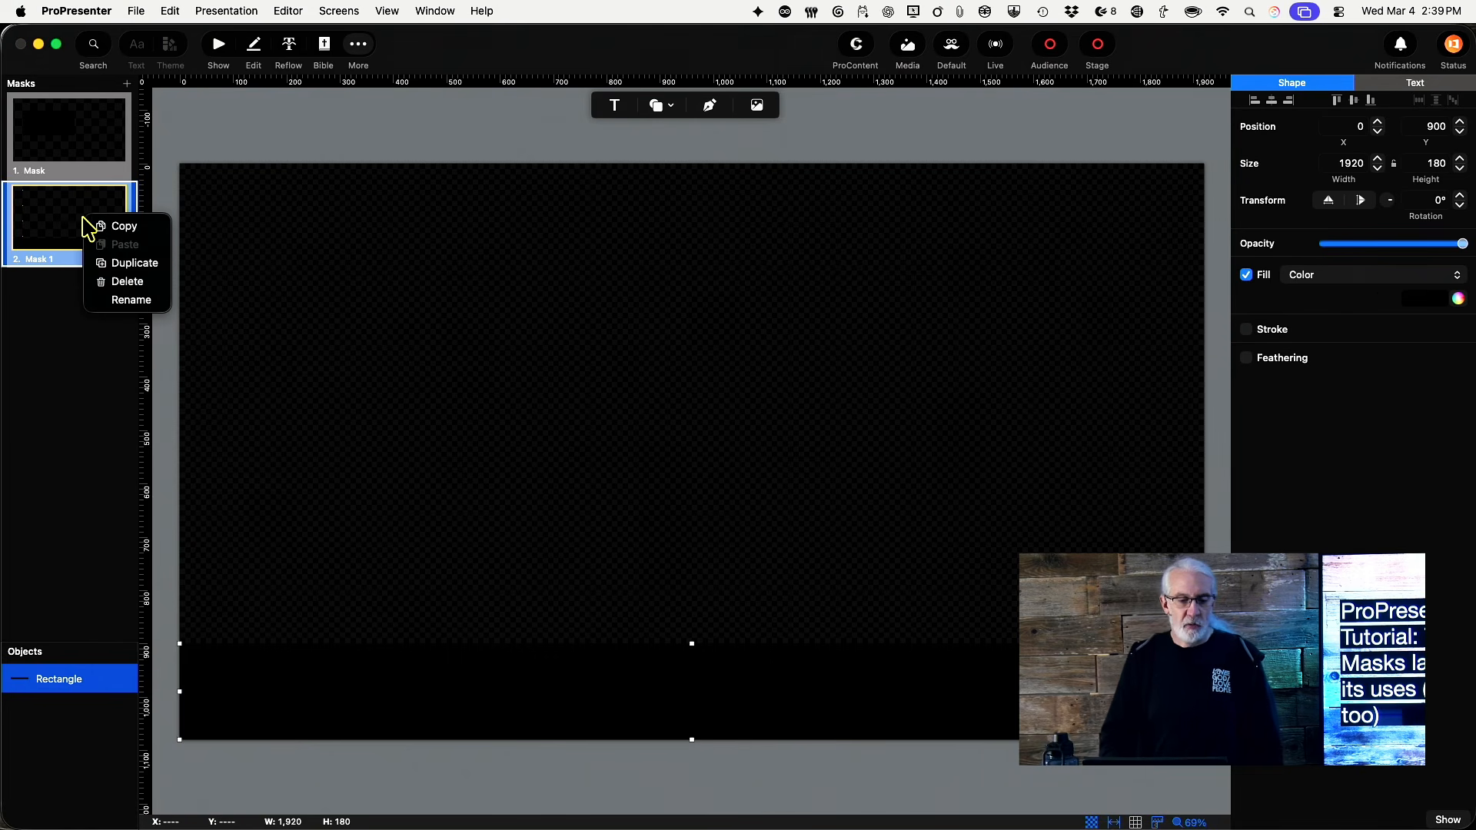
{"action": "left_click", "coordinate": [121, 265]}
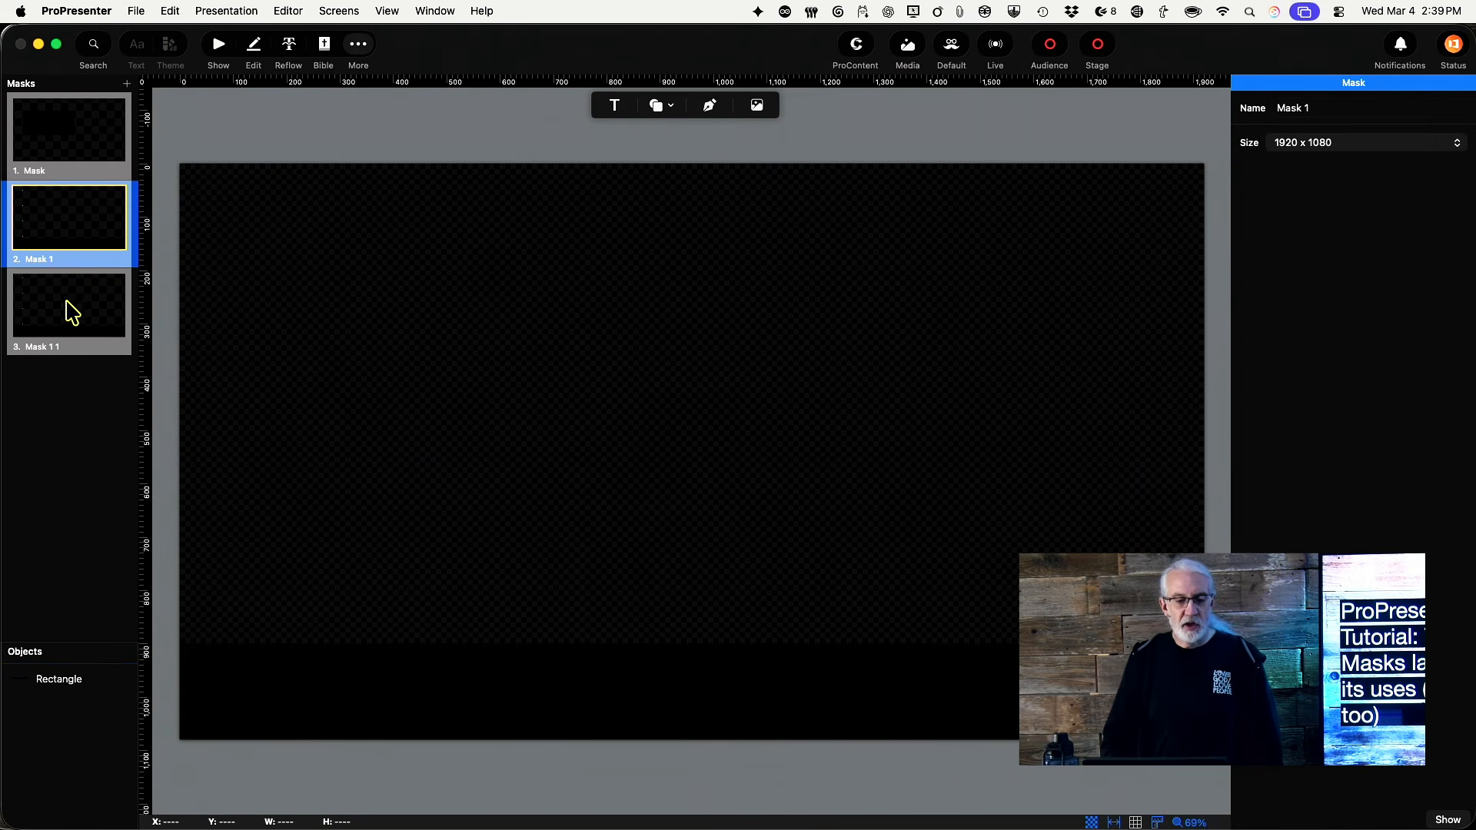
{"action": "left_click", "coordinate": [75, 300]}
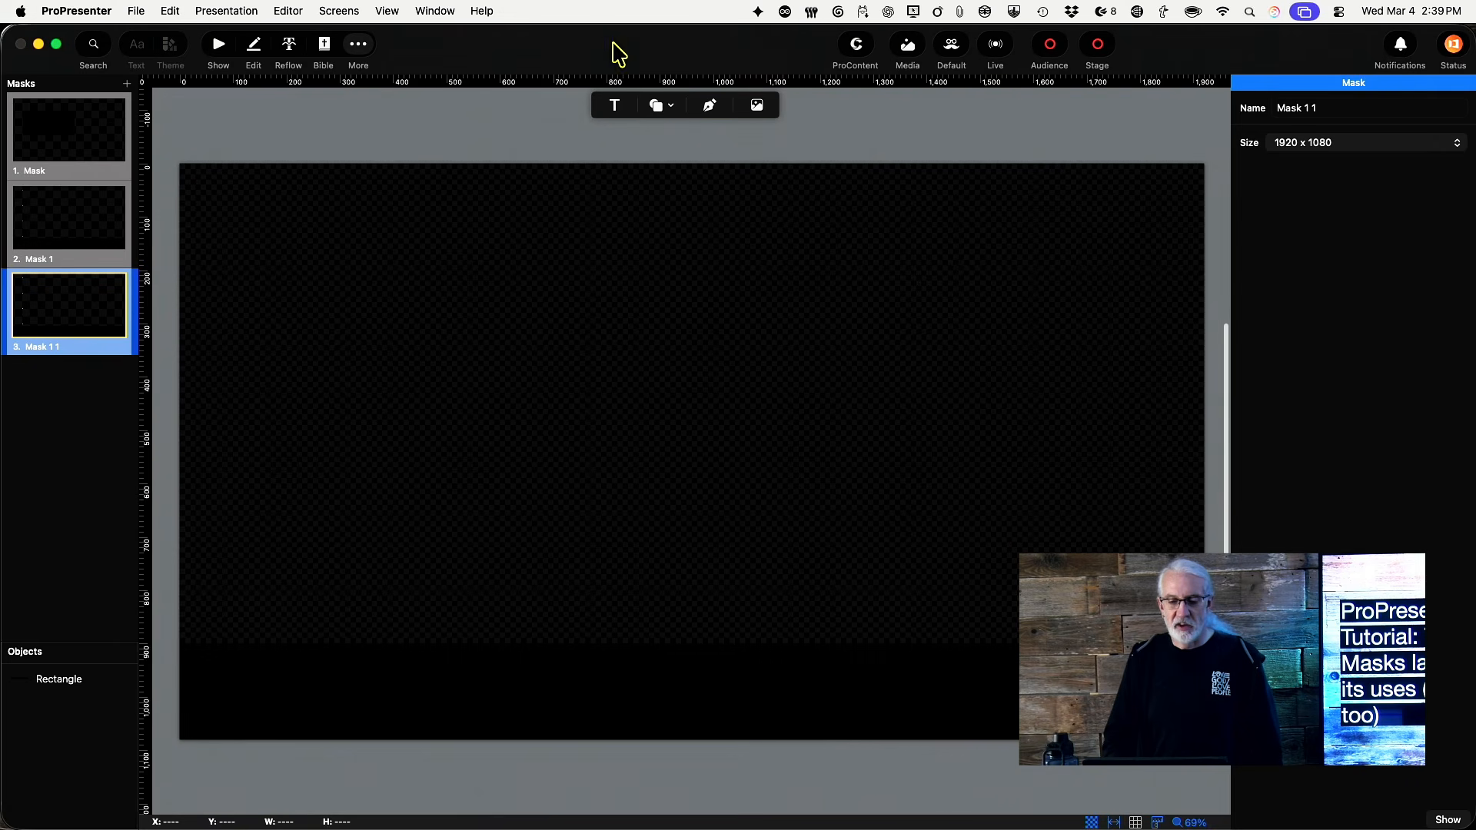
Duplicate the bottom rectangle in the copied mask and place the copy along the top edge at Y 0
{"action": "left_click", "coordinate": [657, 108]}
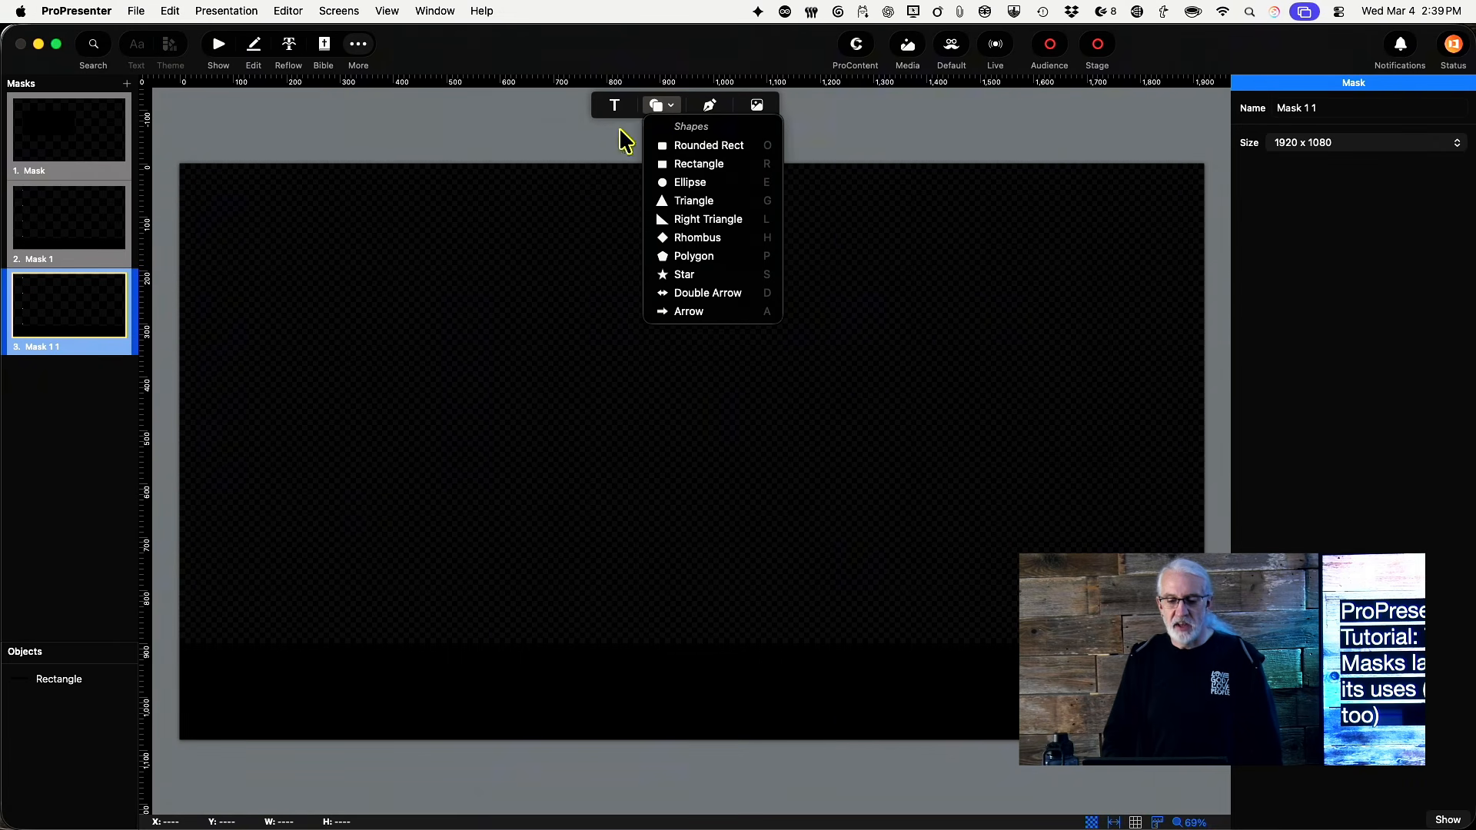
{"action": "left_click", "coordinate": [612, 162]}
{"action": "right_click", "coordinate": [612, 670]}
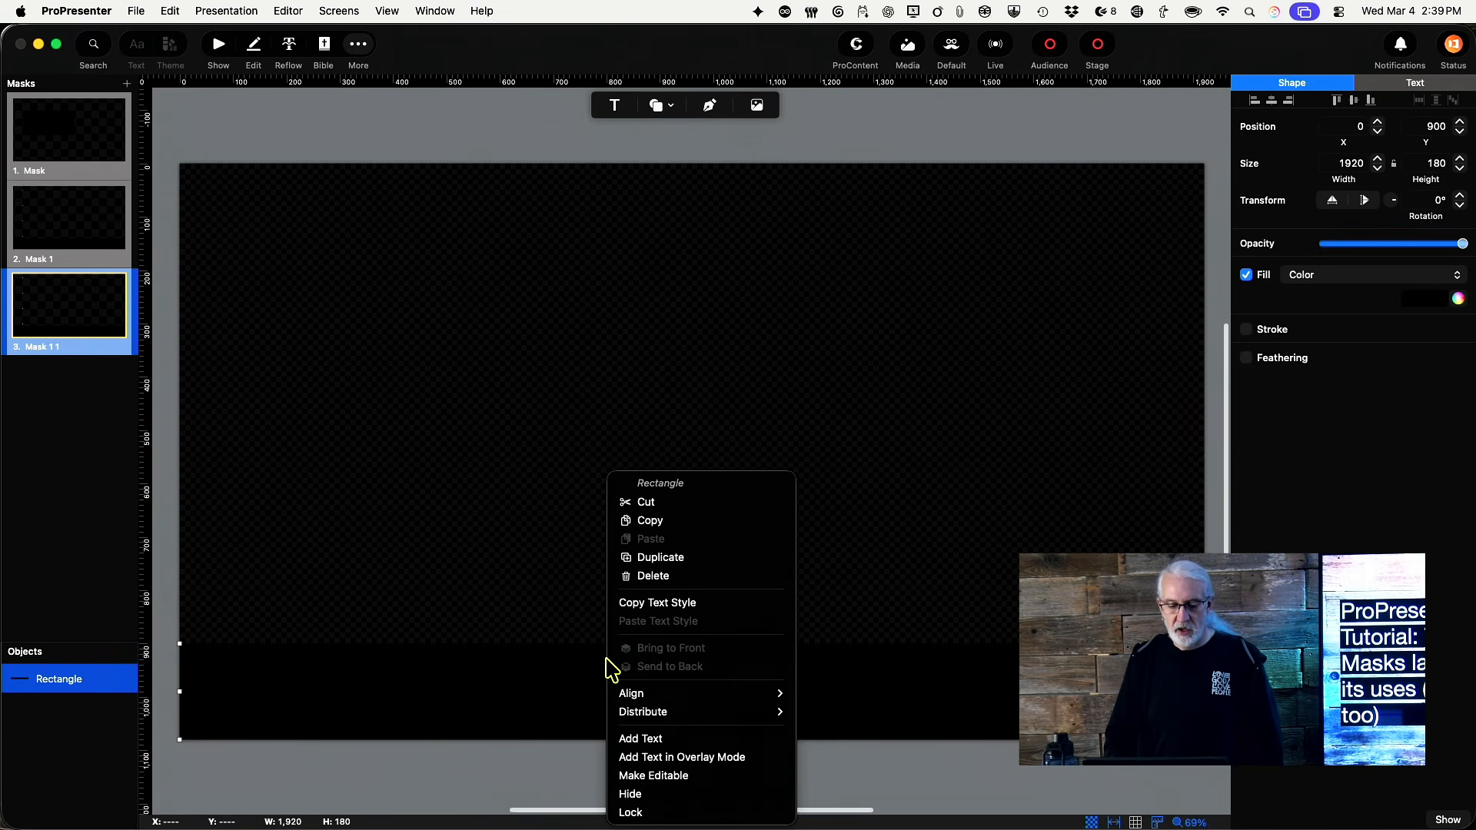
{"action": "left_click", "coordinate": [661, 558]}
{"action": "left_click_drag", "start_coordinate": [615, 697], "coordinate": [604, 218]}
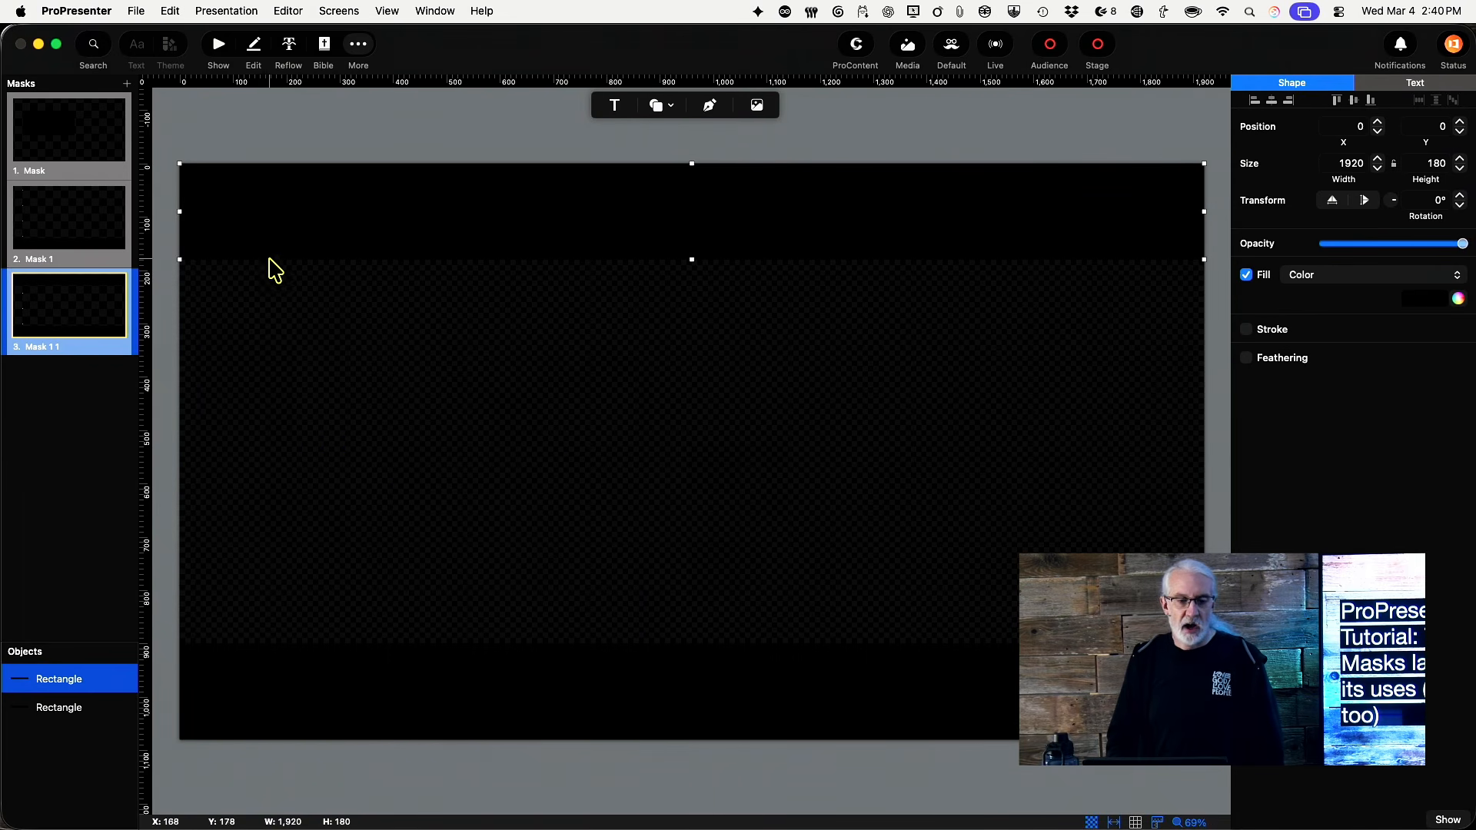
In the first mask, move the rectangle partly off the upper-left corner of the canvas, to about X -199, Y -155
{"action": "left_click", "coordinate": [53, 109]}
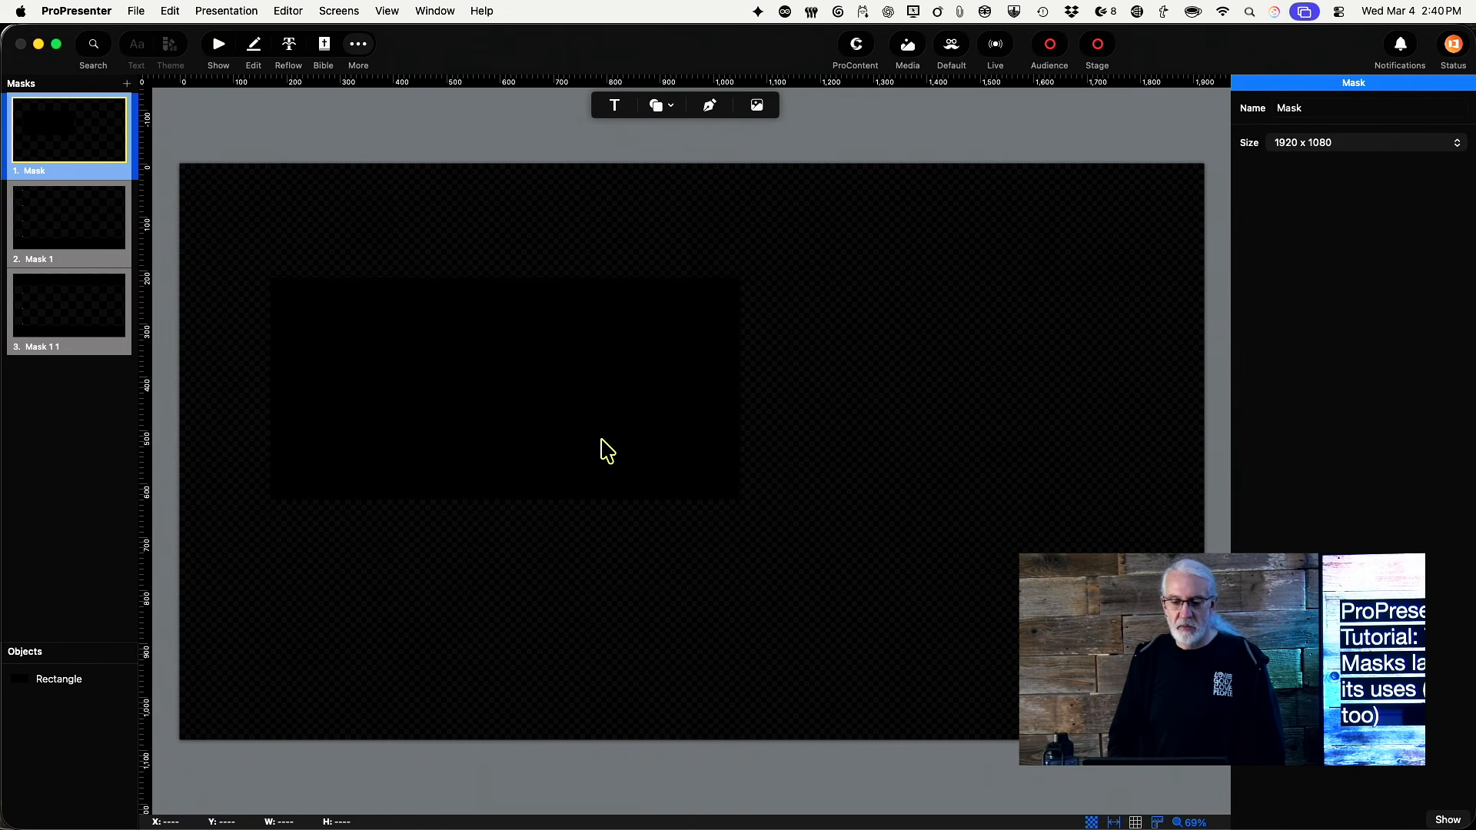
{"action": "left_click_drag", "start_coordinate": [624, 439], "coordinate": [425, 238]}
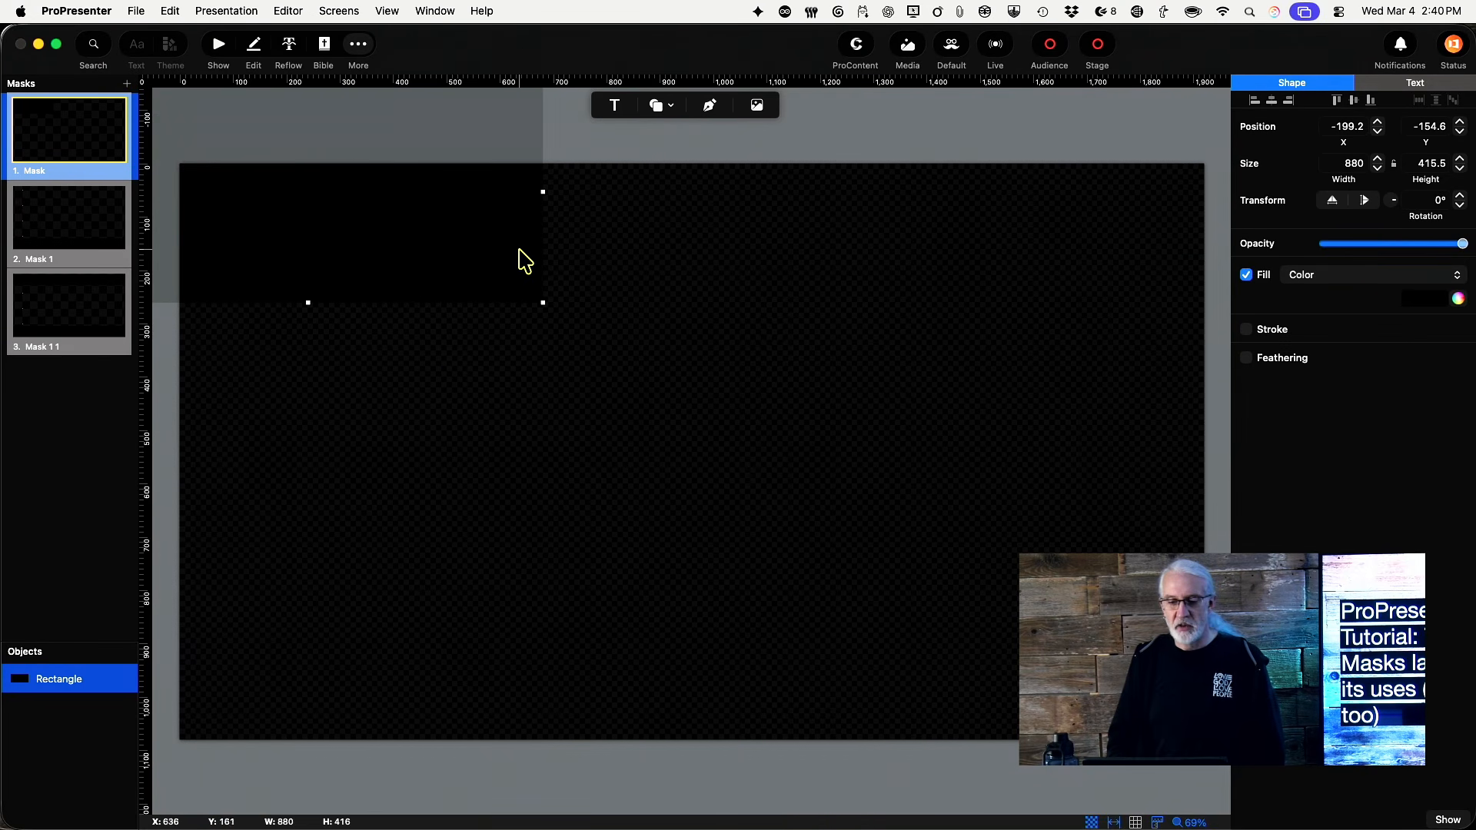
Add an ellipse about 650 wide and 180 high in the upper-right area of the first mask, rotated about 31.75°
{"action": "left_click", "coordinate": [674, 107]}
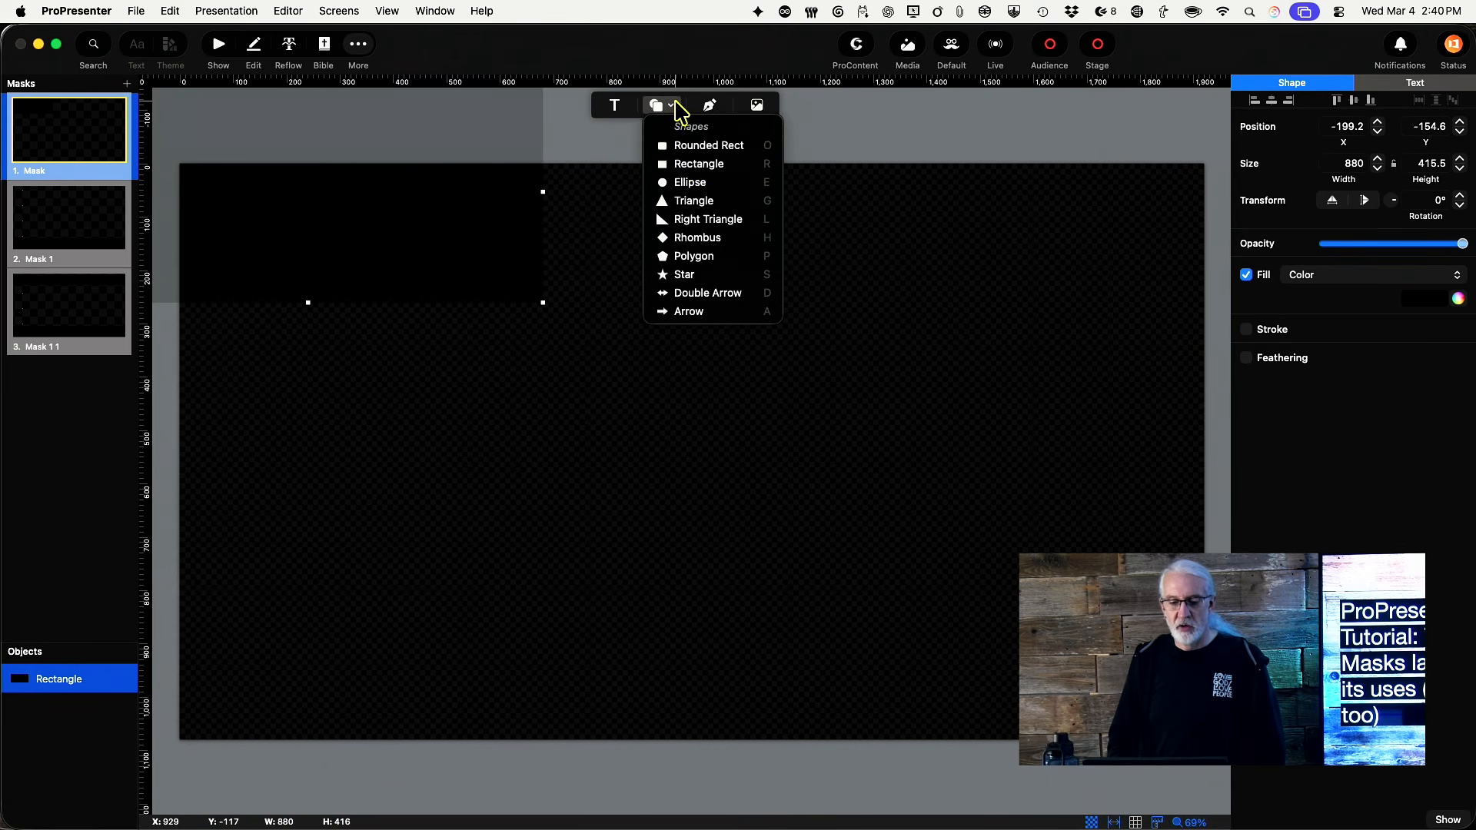
{"action": "left_click", "coordinate": [691, 190]}
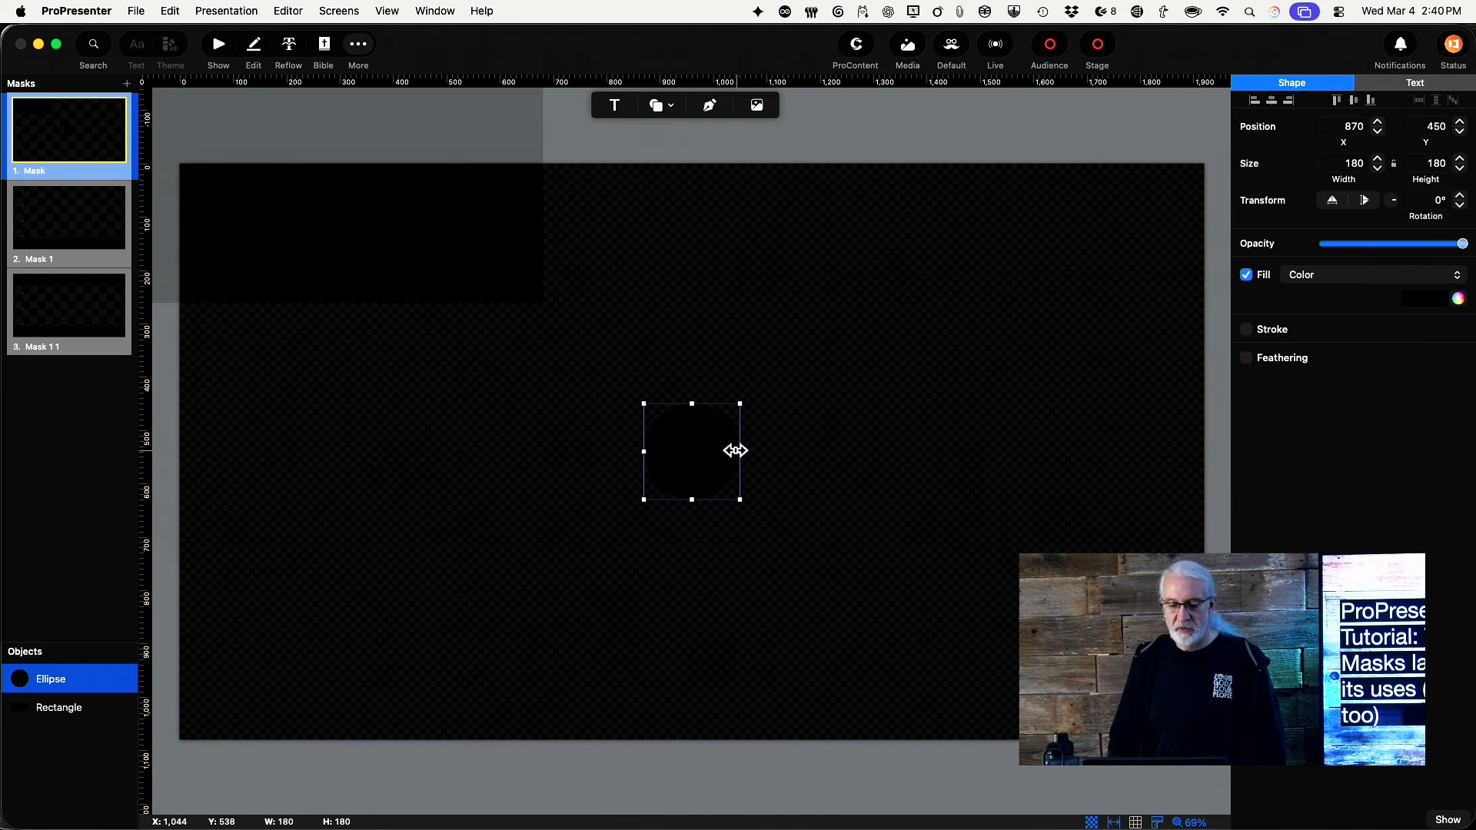
{"action": "left_click_drag", "start_coordinate": [735, 450], "coordinate": [754, 452]}
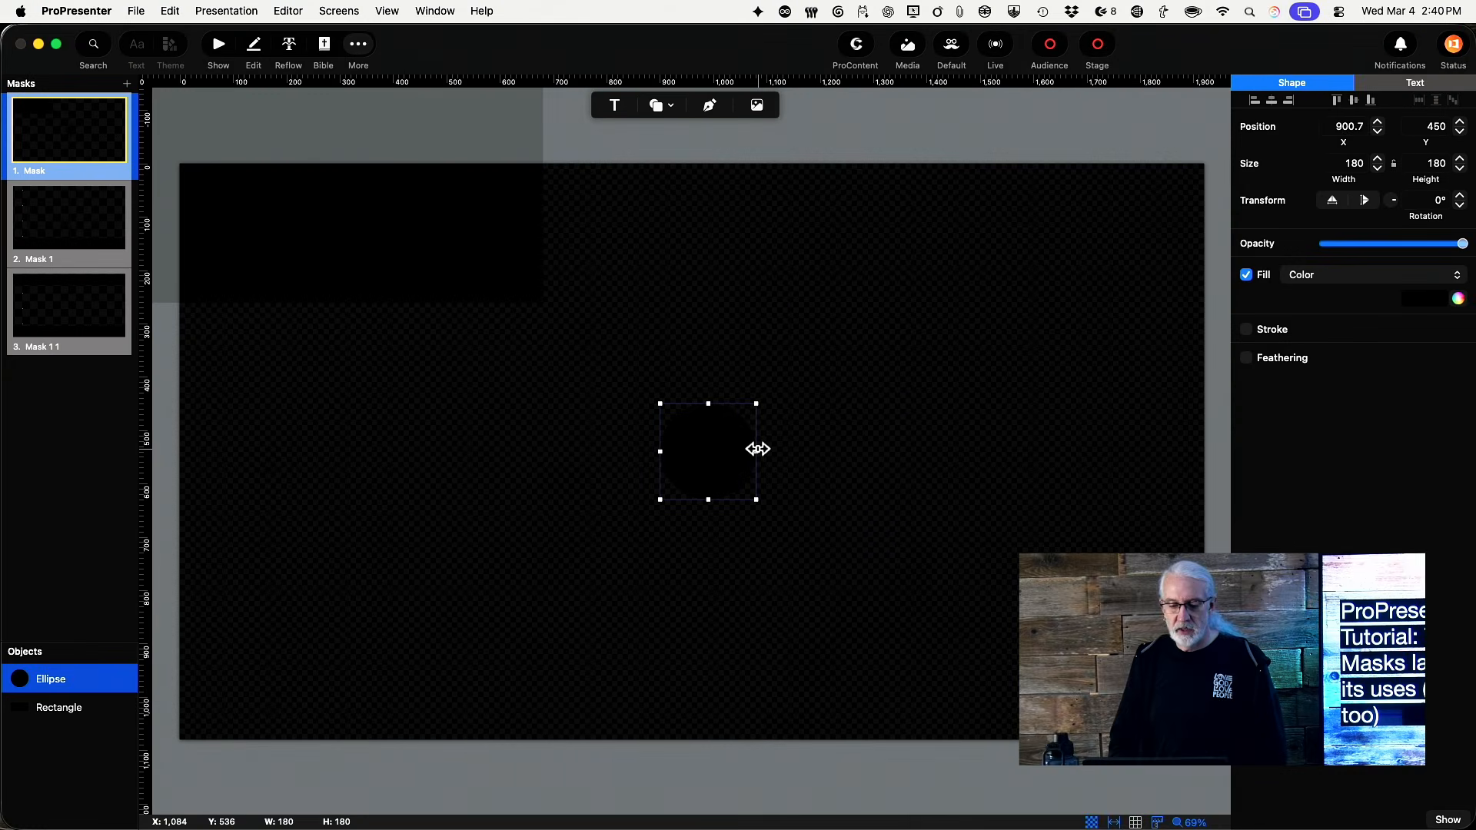
{"action": "left_click_drag", "start_coordinate": [758, 452], "coordinate": [1006, 461]}
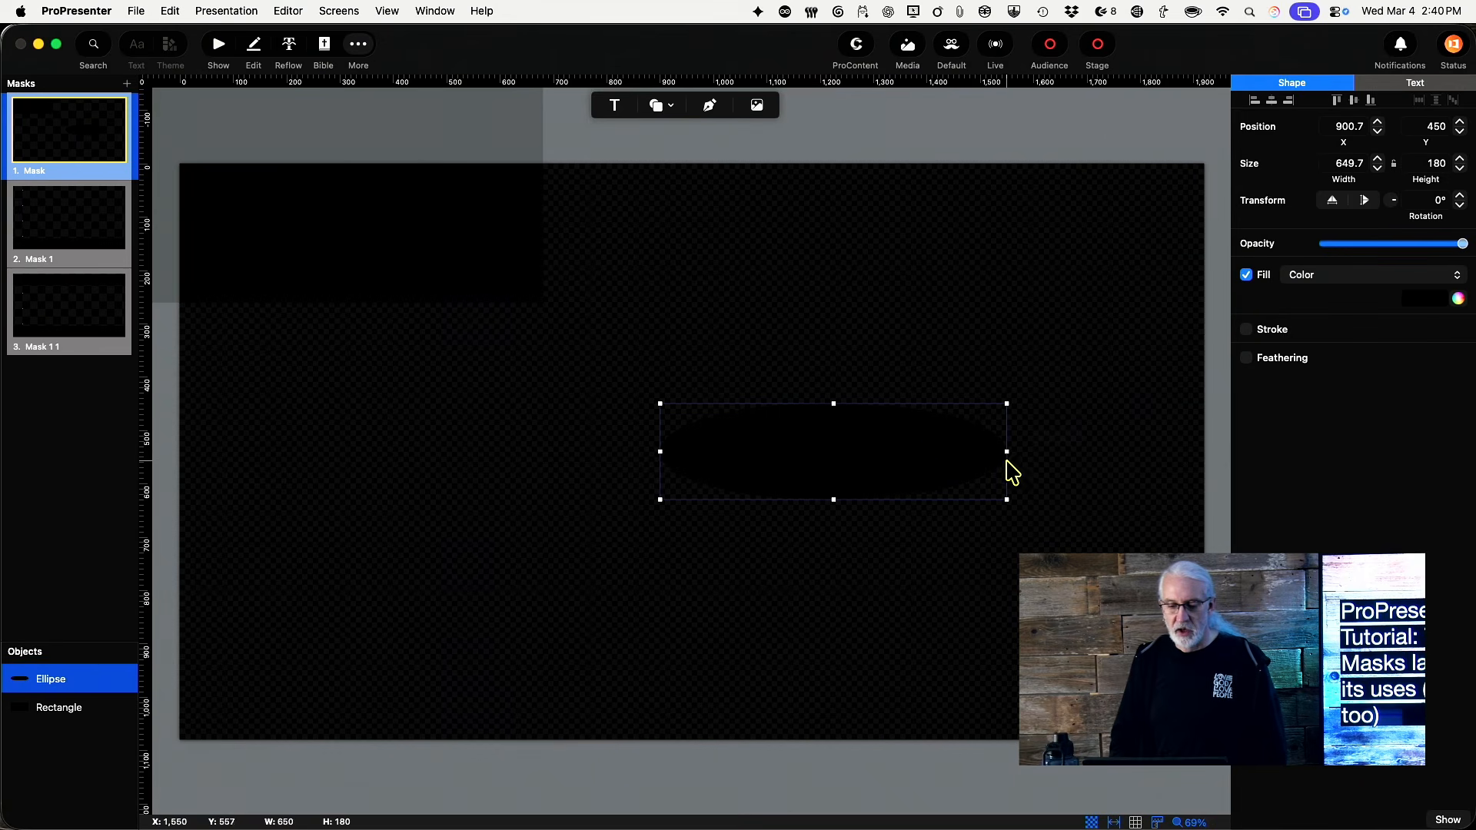
{"action": "left_click_drag", "start_coordinate": [916, 458], "coordinate": [1079, 286]}
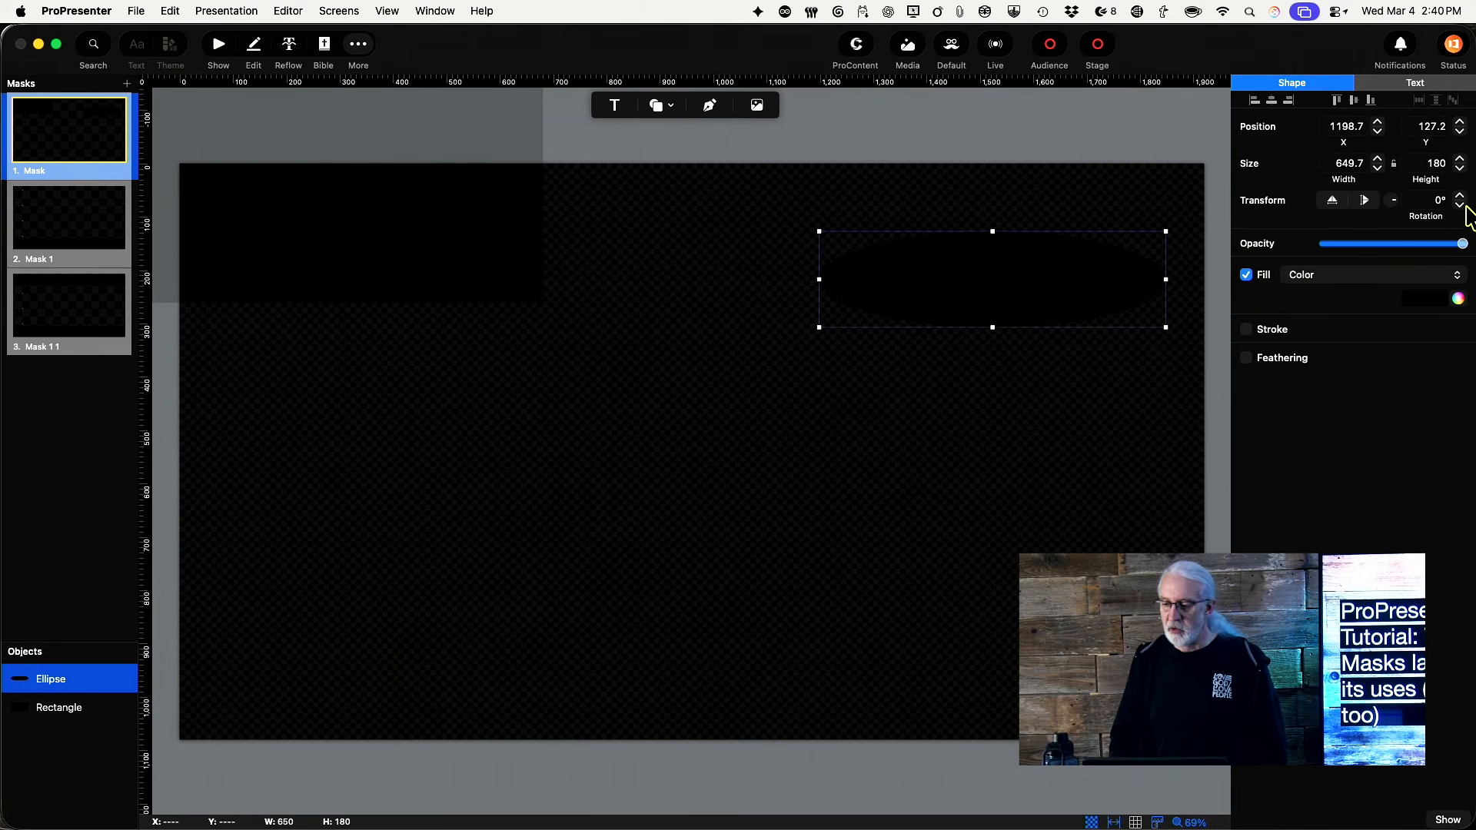
{"action": "left_click_drag", "start_coordinate": [1398, 203], "coordinate": [1395, 198]}
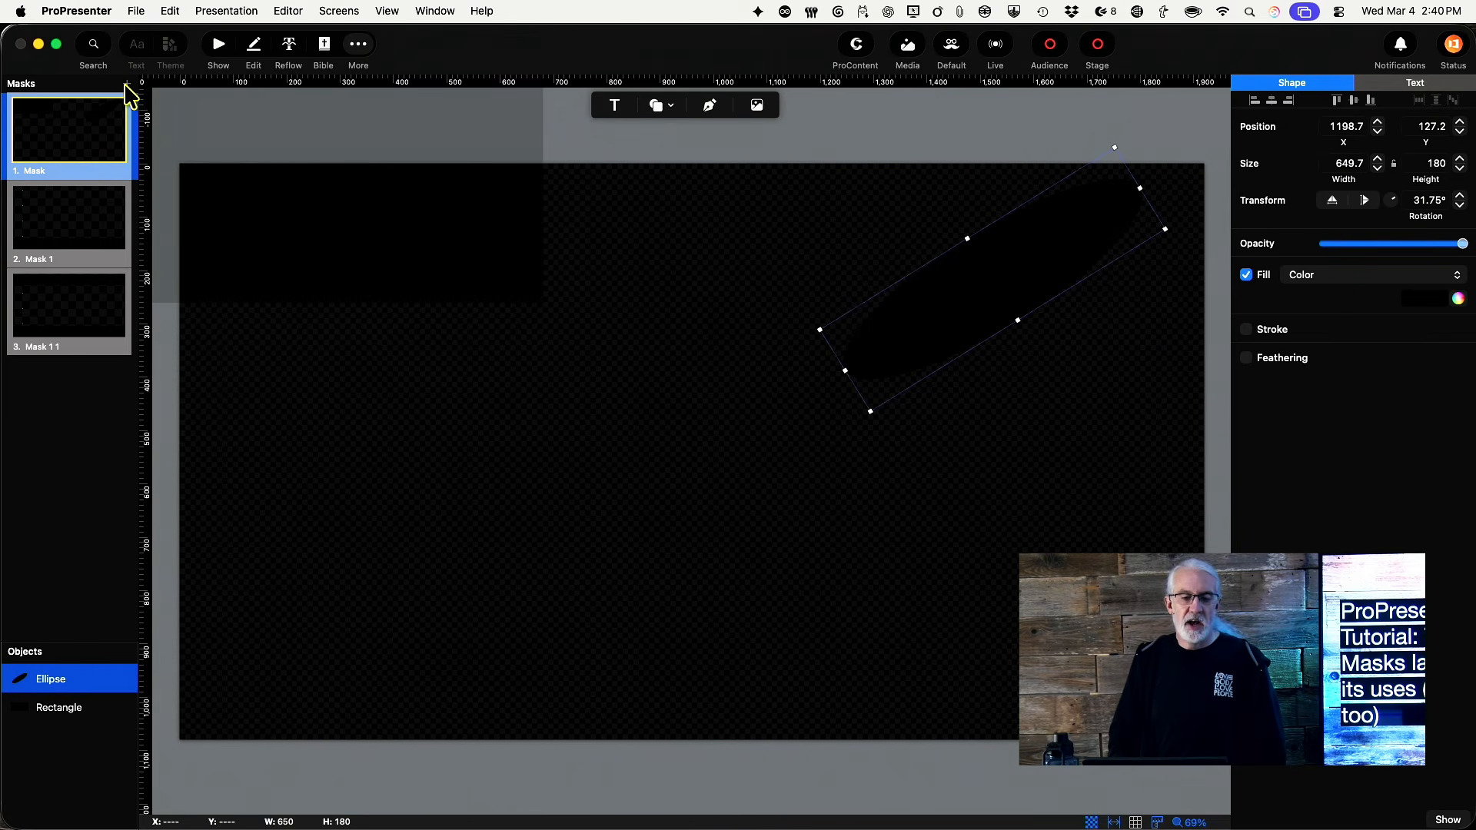
Create a new mask and insert CTU-logo-only.png from the Teaching media and text folder, using the existing copy of the file
{"action": "left_click", "coordinate": [127, 84]}
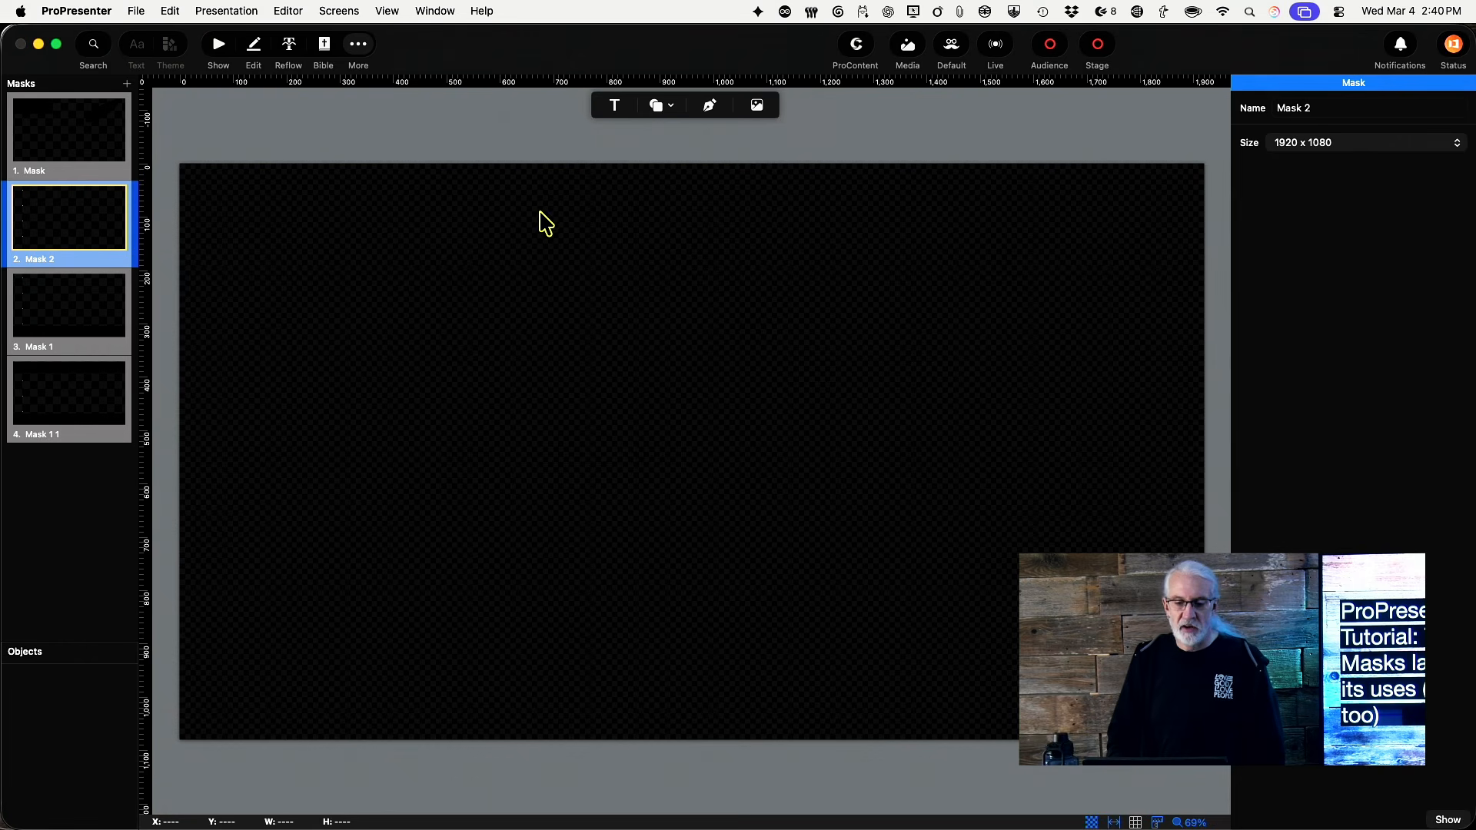
{"action": "left_click", "coordinate": [761, 103]}
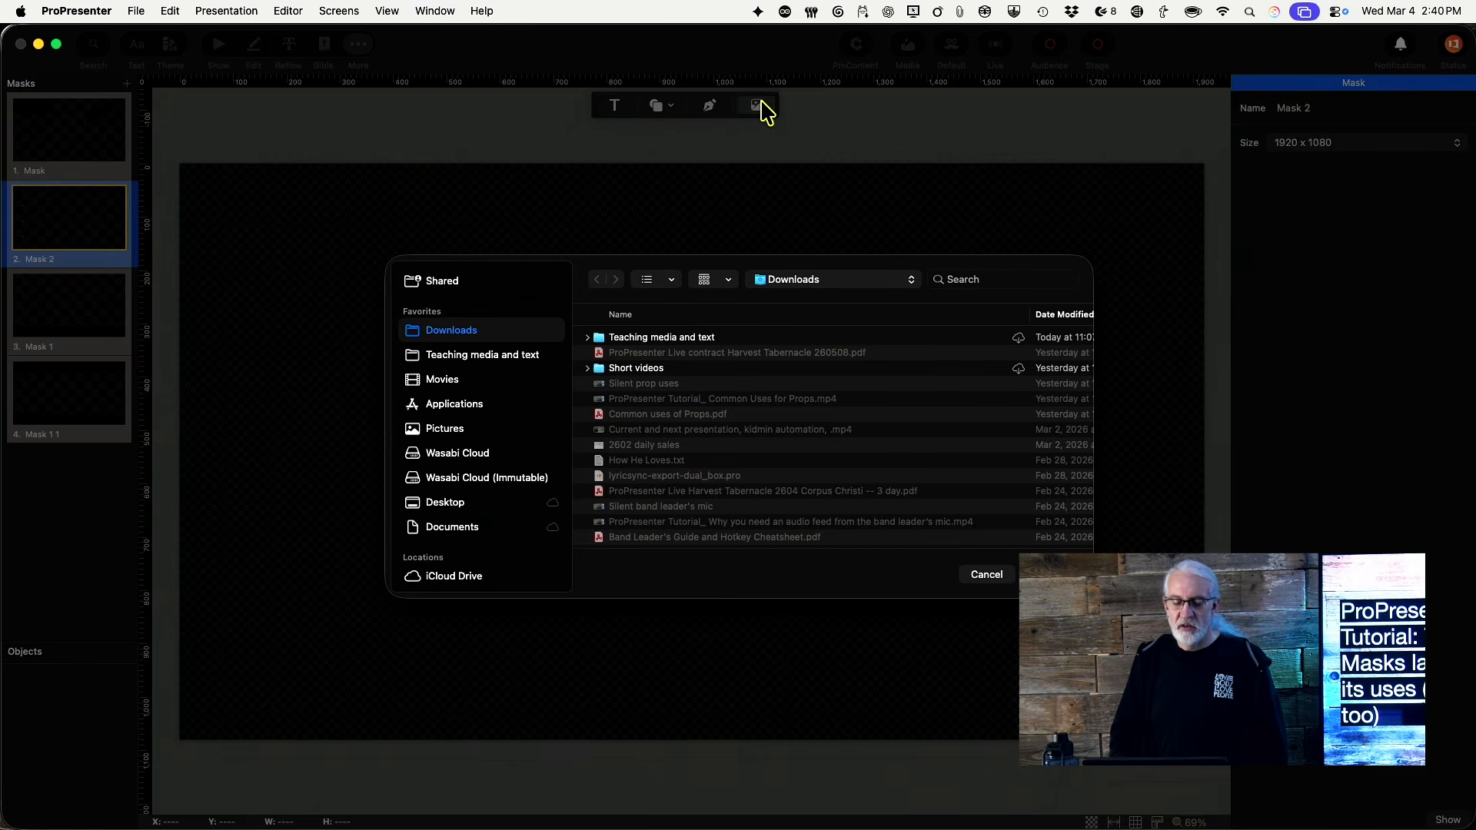
{"action": "scroll", "coordinate": [711, 385], "scroll_direction": "down", "scroll_amount": 8}
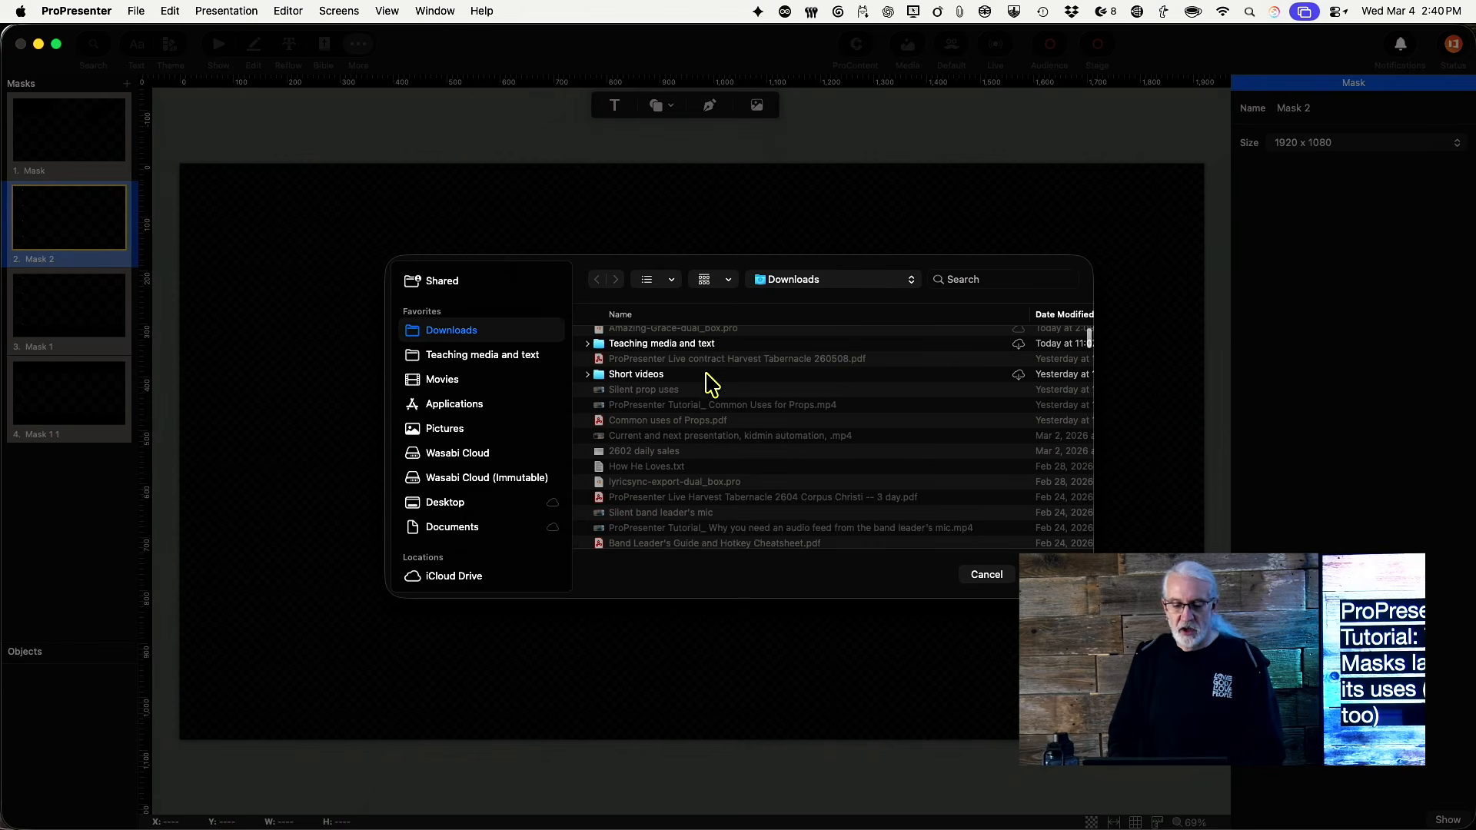
{"action": "scroll", "coordinate": [711, 384], "scroll_direction": "down", "scroll_amount": 15}
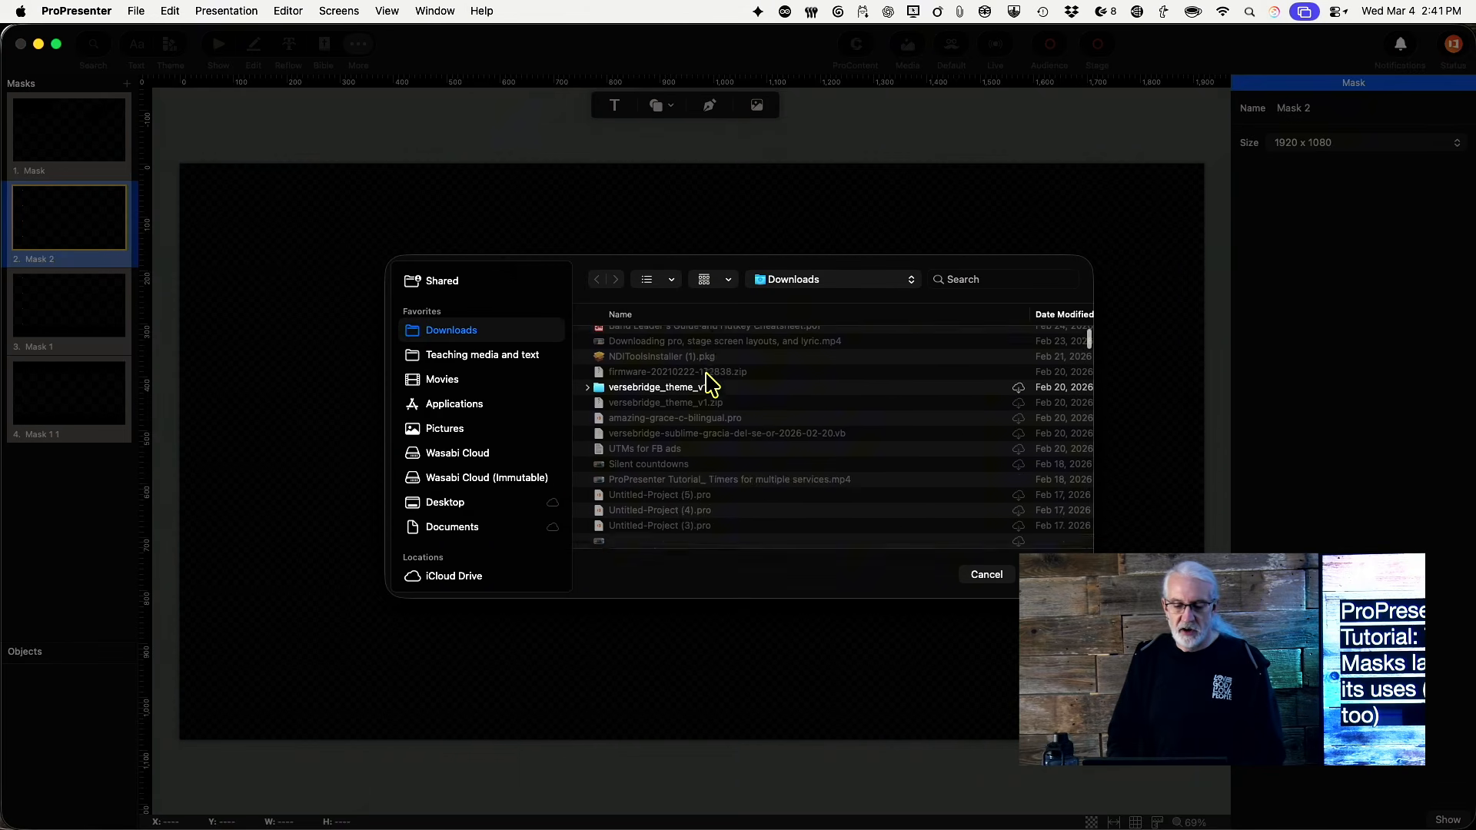
{"action": "scroll", "coordinate": [710, 384], "scroll_direction": "down", "scroll_amount": 4}
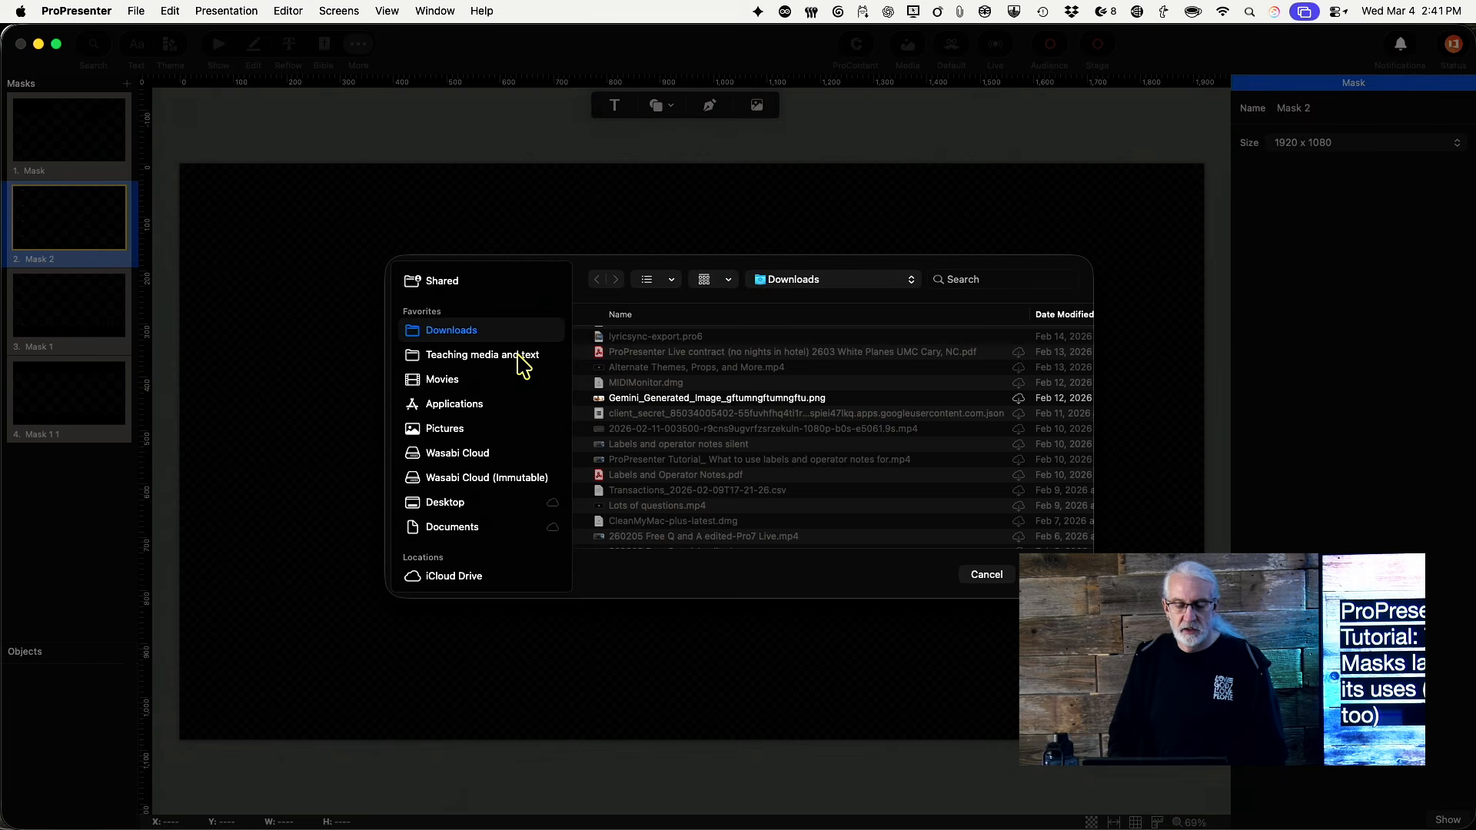
{"action": "left_click", "coordinate": [519, 356]}
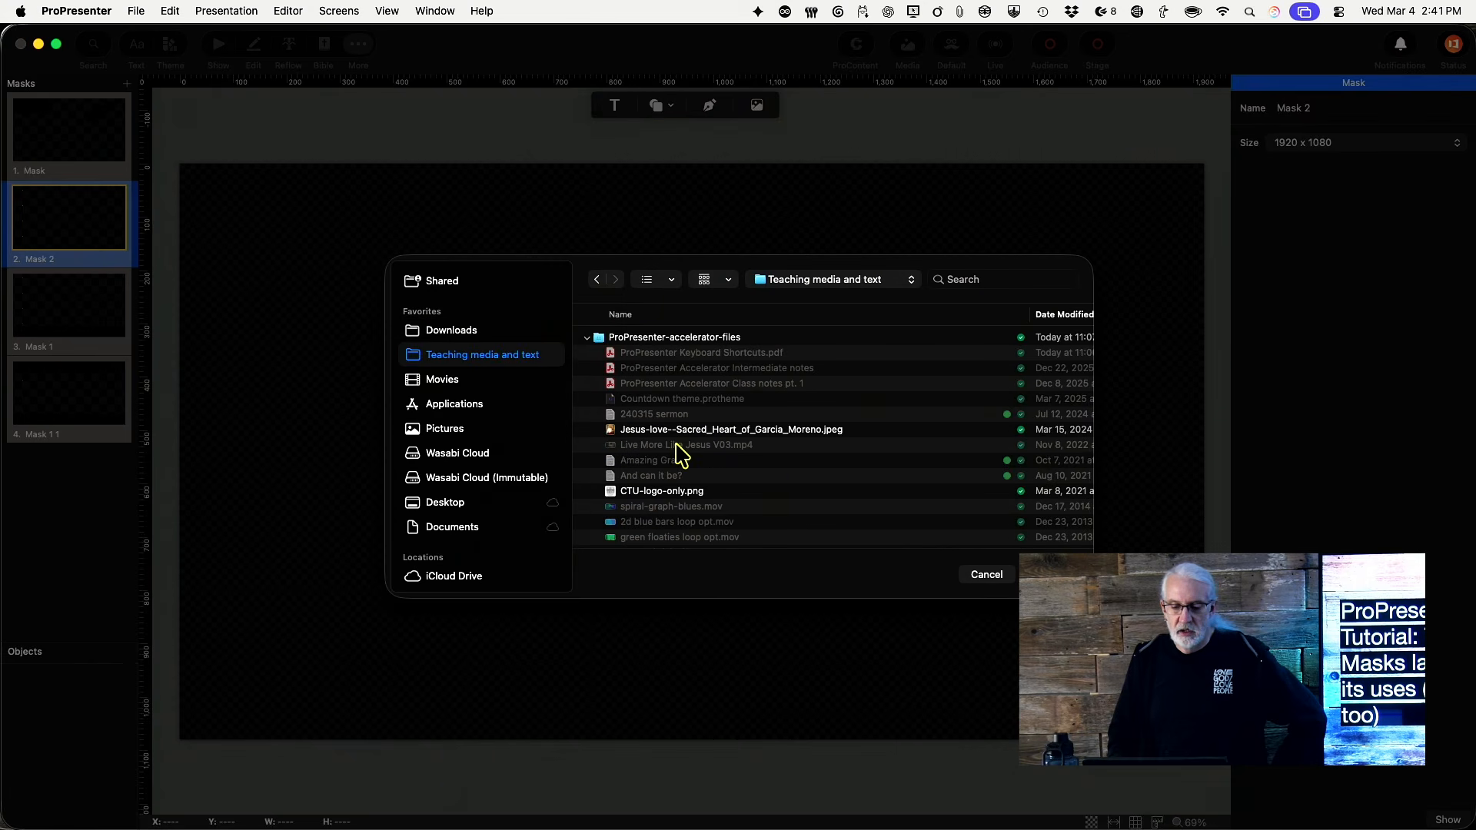
{"action": "scroll", "coordinate": [674, 447], "scroll_direction": "down", "scroll_amount": 2}
{"action": "left_click", "coordinate": [676, 460]}
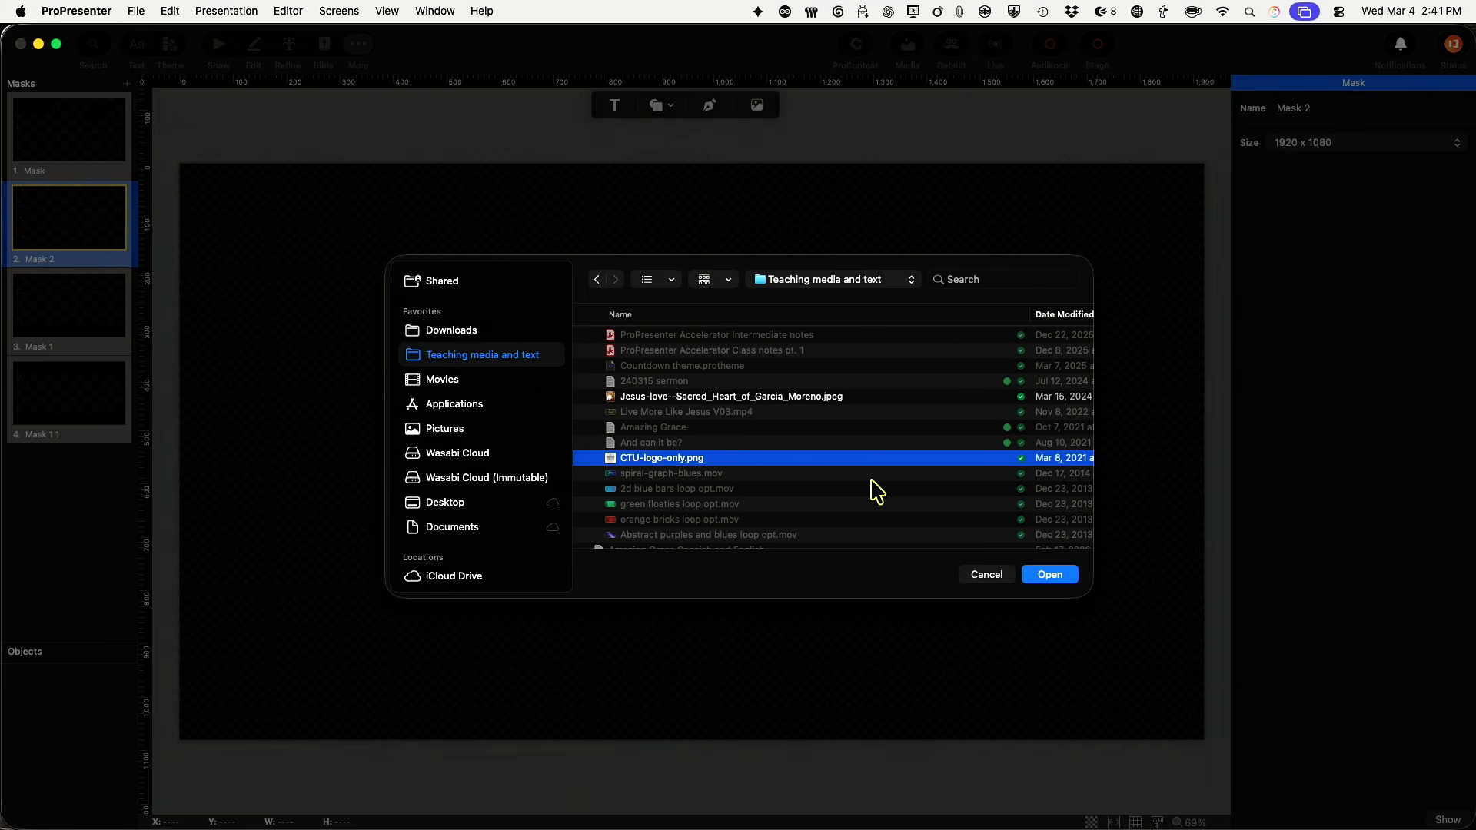
{"action": "left_click", "coordinate": [1049, 577]}
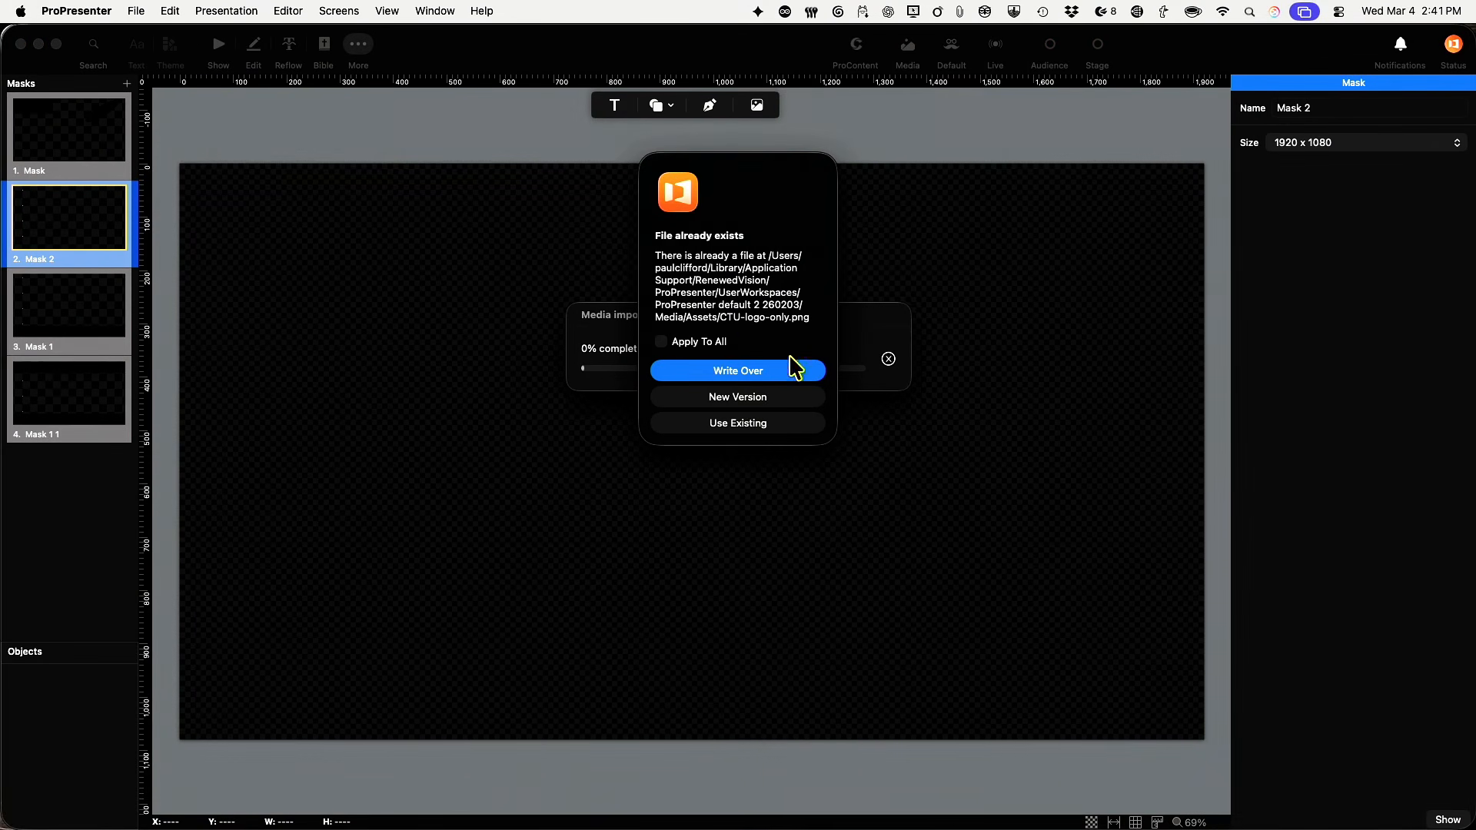
{"action": "left_click", "coordinate": [703, 425]}
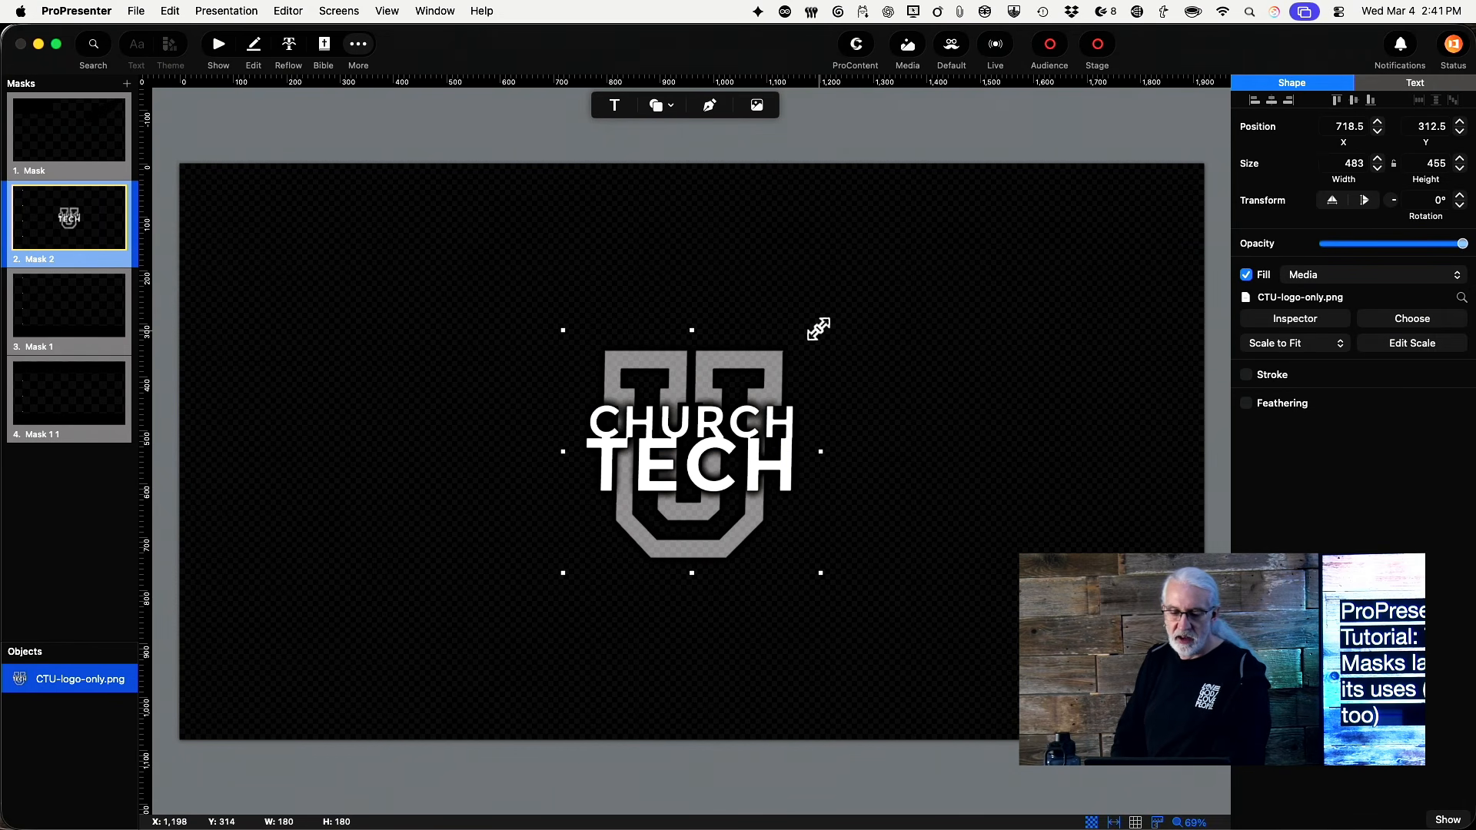
Shrink the logo to about 241.5 by 227.5 and place it in the canvas's lower-left corner, at about X 57, Y 814
{"action": "left_click_drag", "start_coordinate": [818, 329], "coordinate": [688, 445]}
{"action": "left_click_drag", "start_coordinate": [618, 500], "coordinate": [265, 649]}
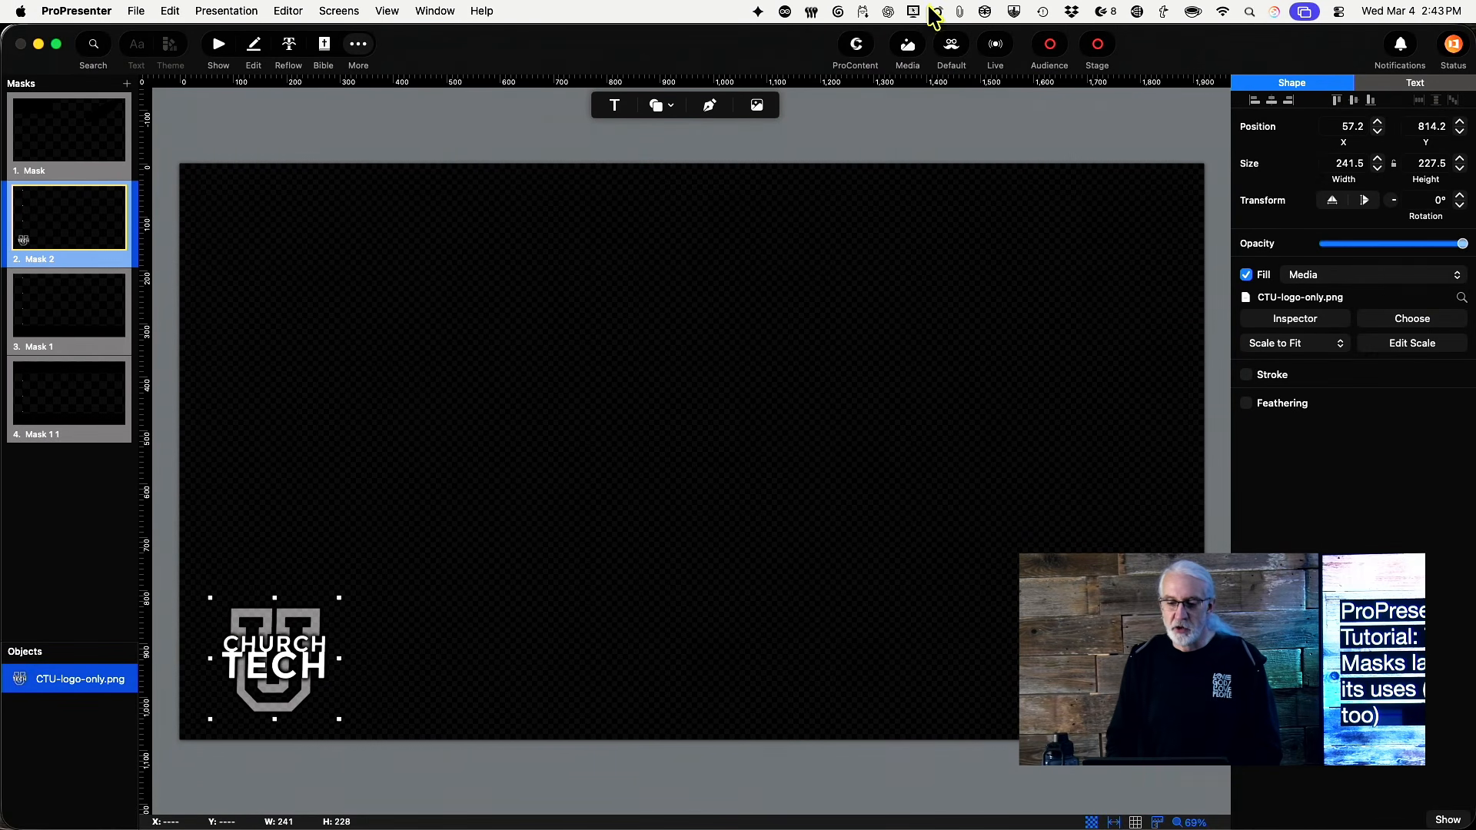
Assign Mask 2 to the Alpha screen in the Default look and save the look
{"action": "left_click", "coordinate": [952, 46]}
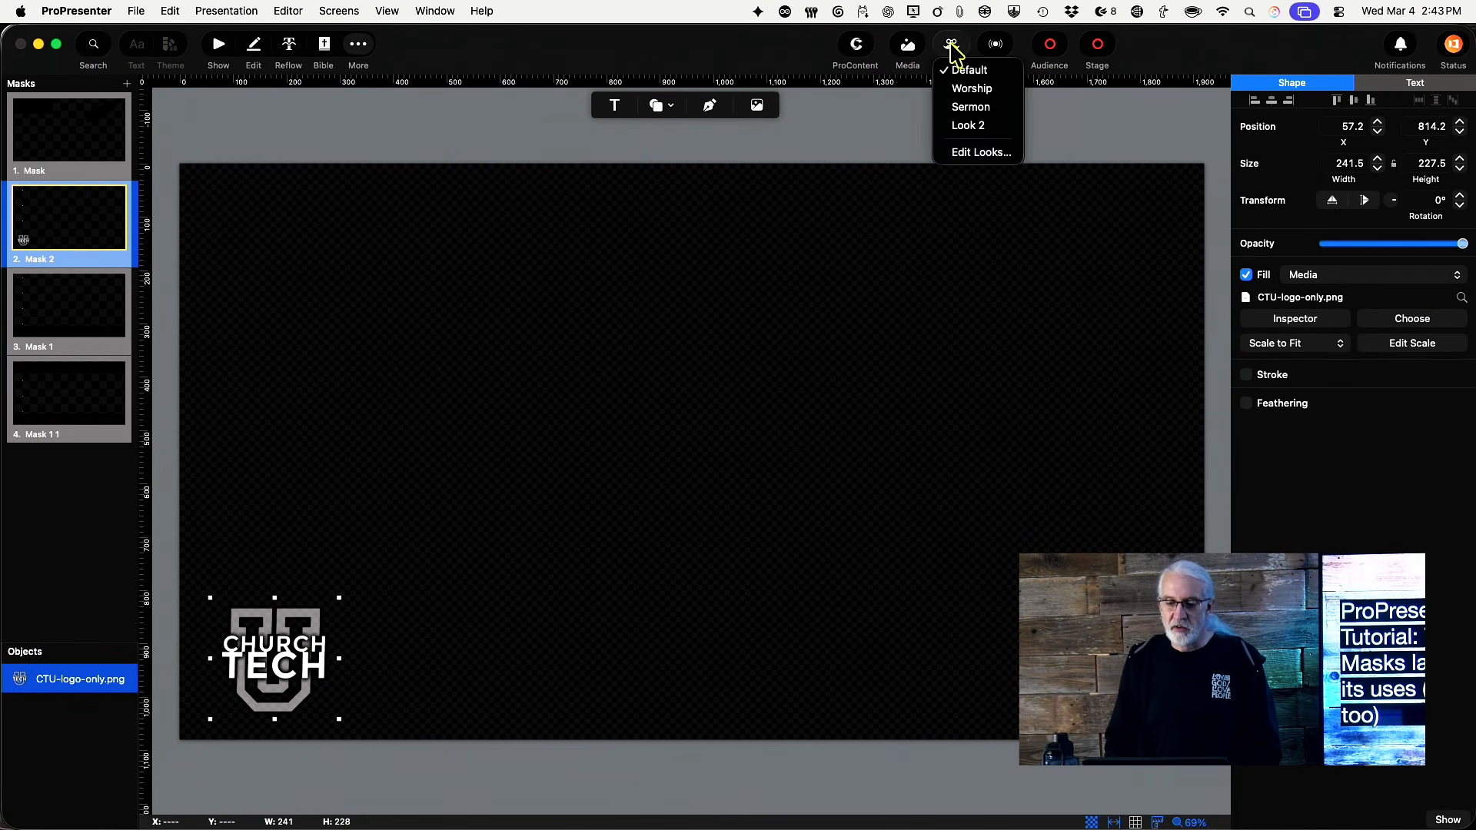
{"action": "left_click", "coordinate": [965, 154]}
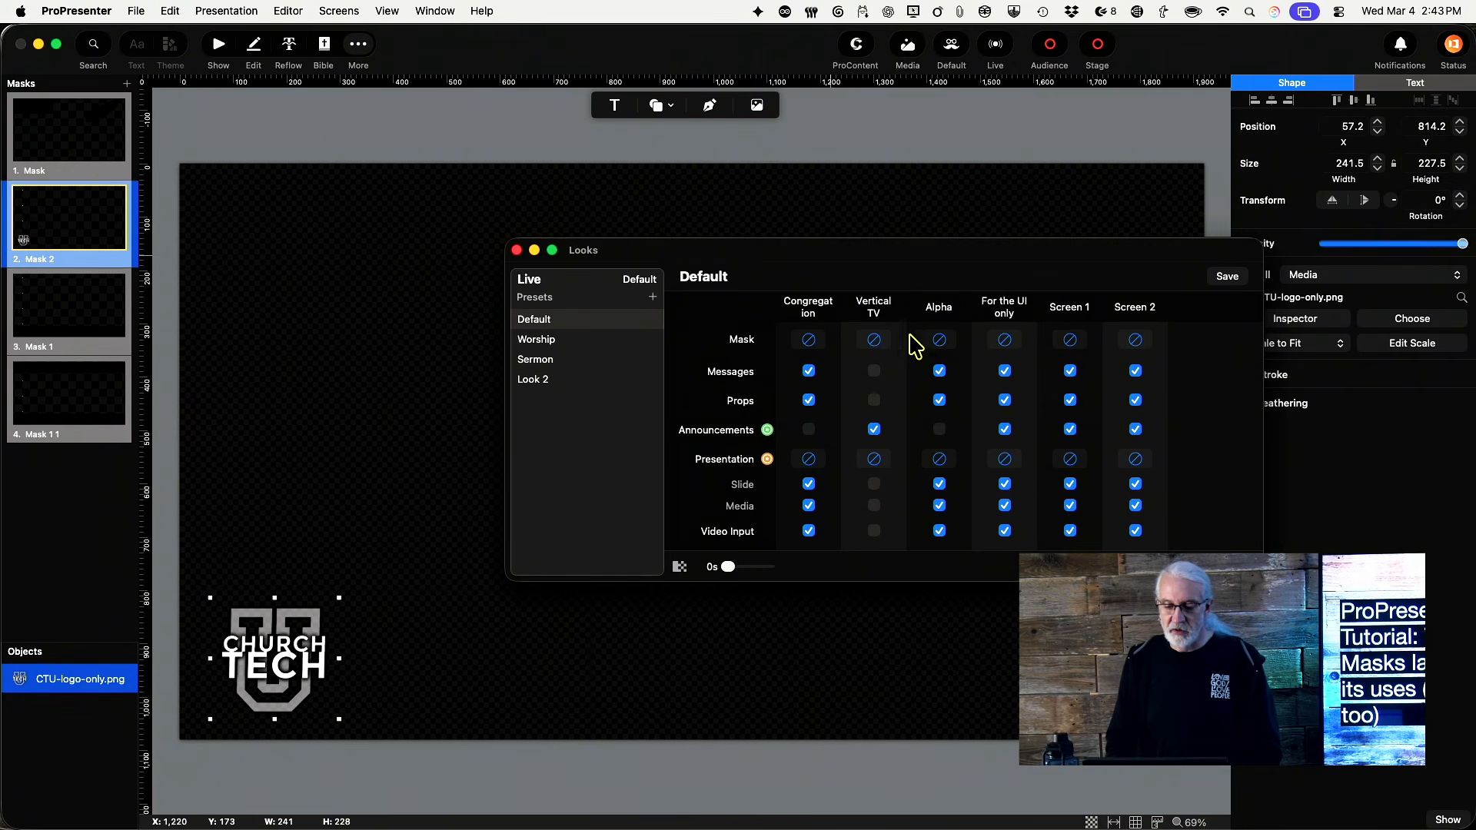
{"action": "left_click", "coordinate": [808, 341]}
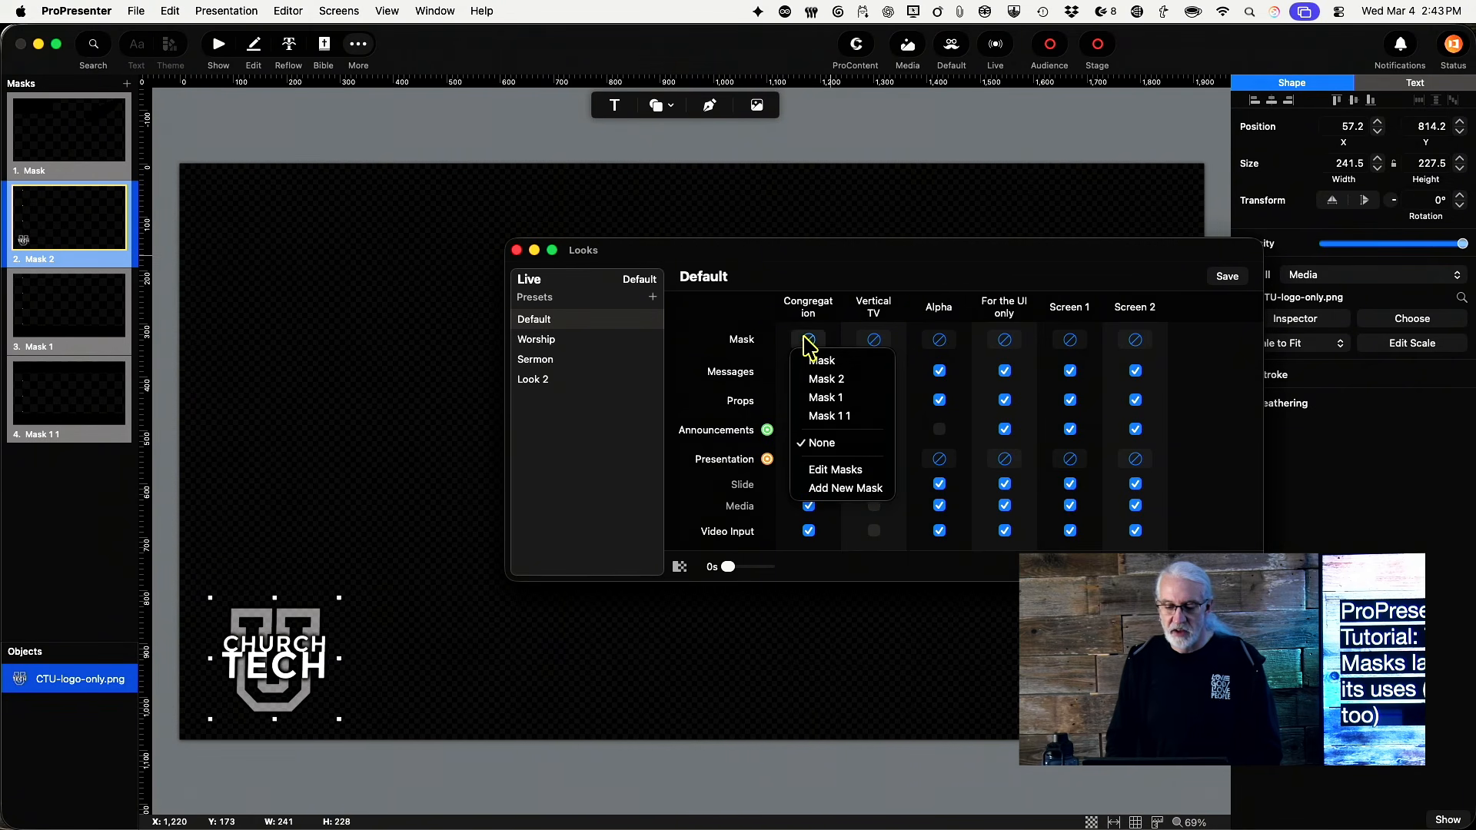
{"action": "left_click", "coordinate": [956, 340]}
{"action": "left_click", "coordinate": [938, 341]}
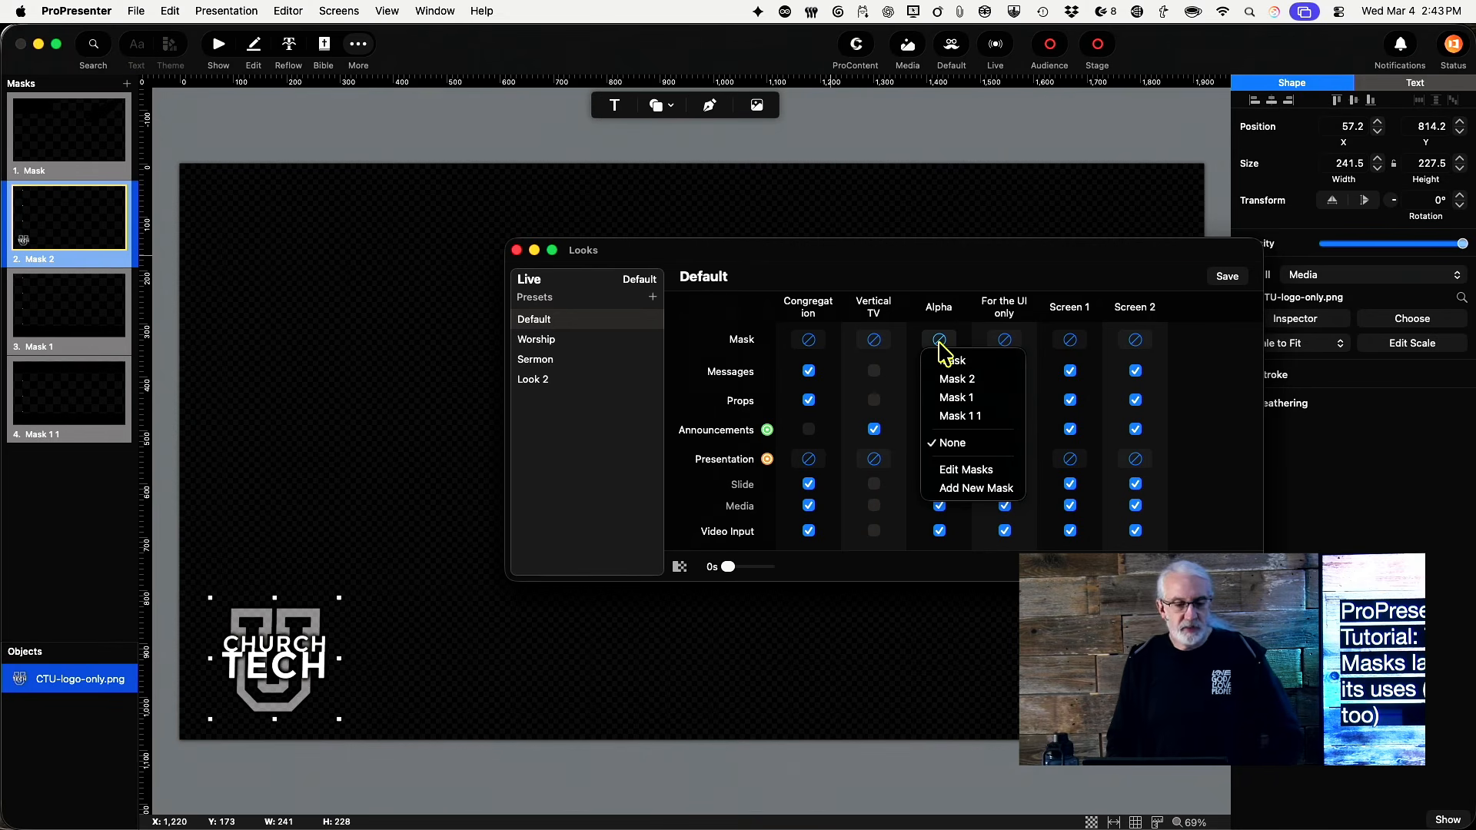
{"action": "left_click", "coordinate": [951, 380]}
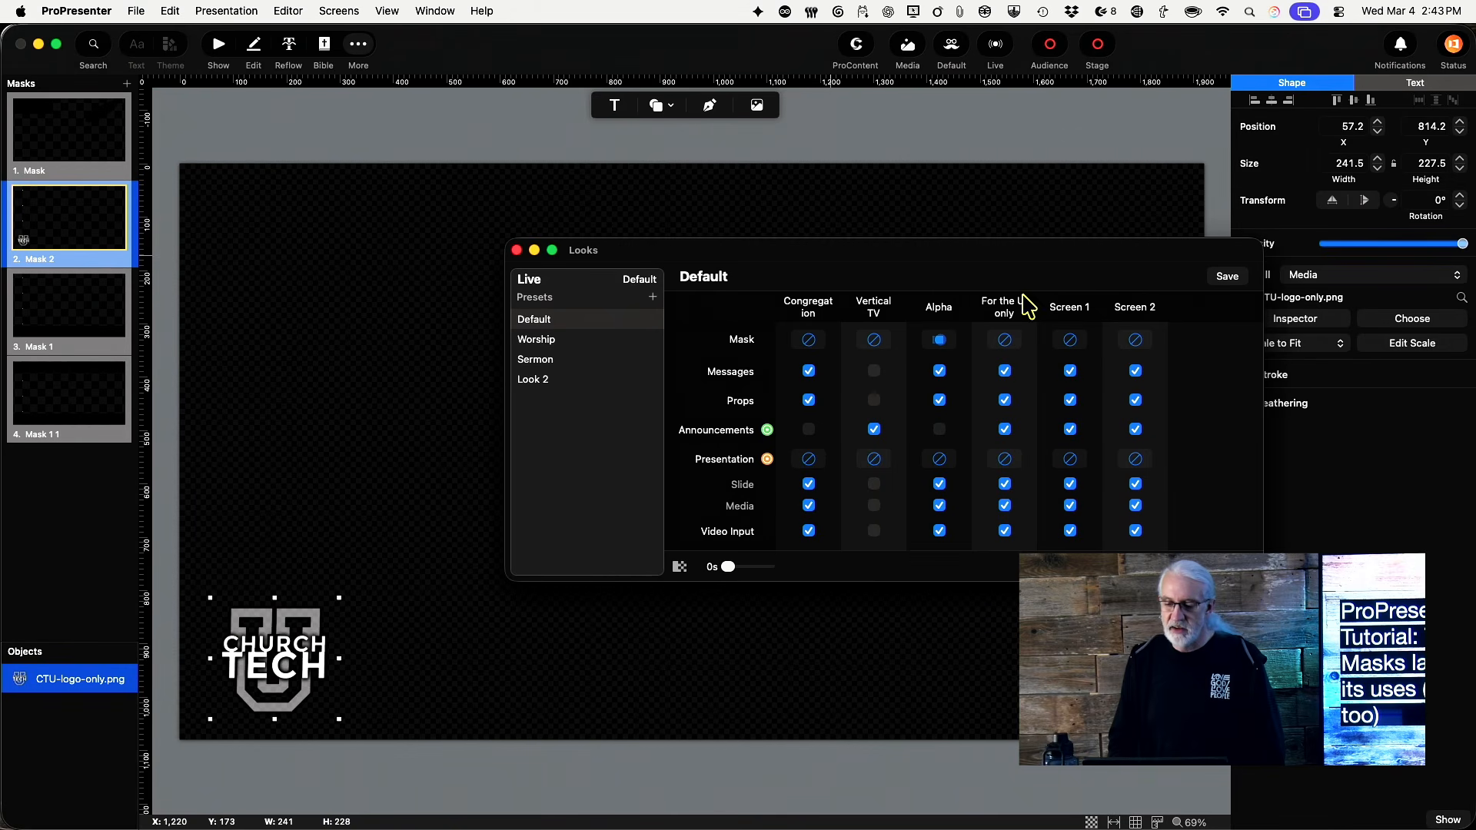
{"action": "left_click", "coordinate": [1228, 278]}
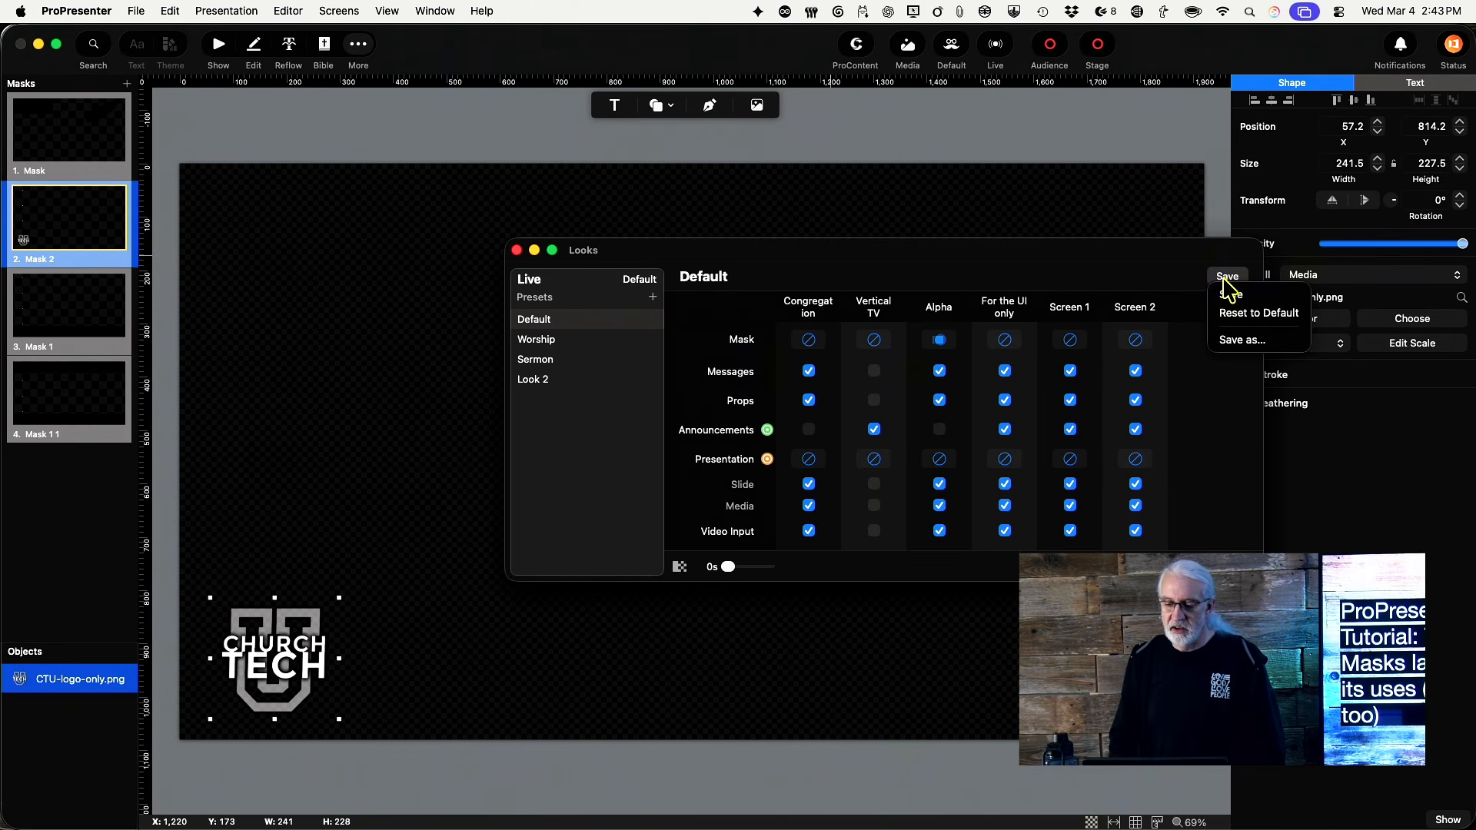
{"action": "left_click", "coordinate": [1229, 293]}
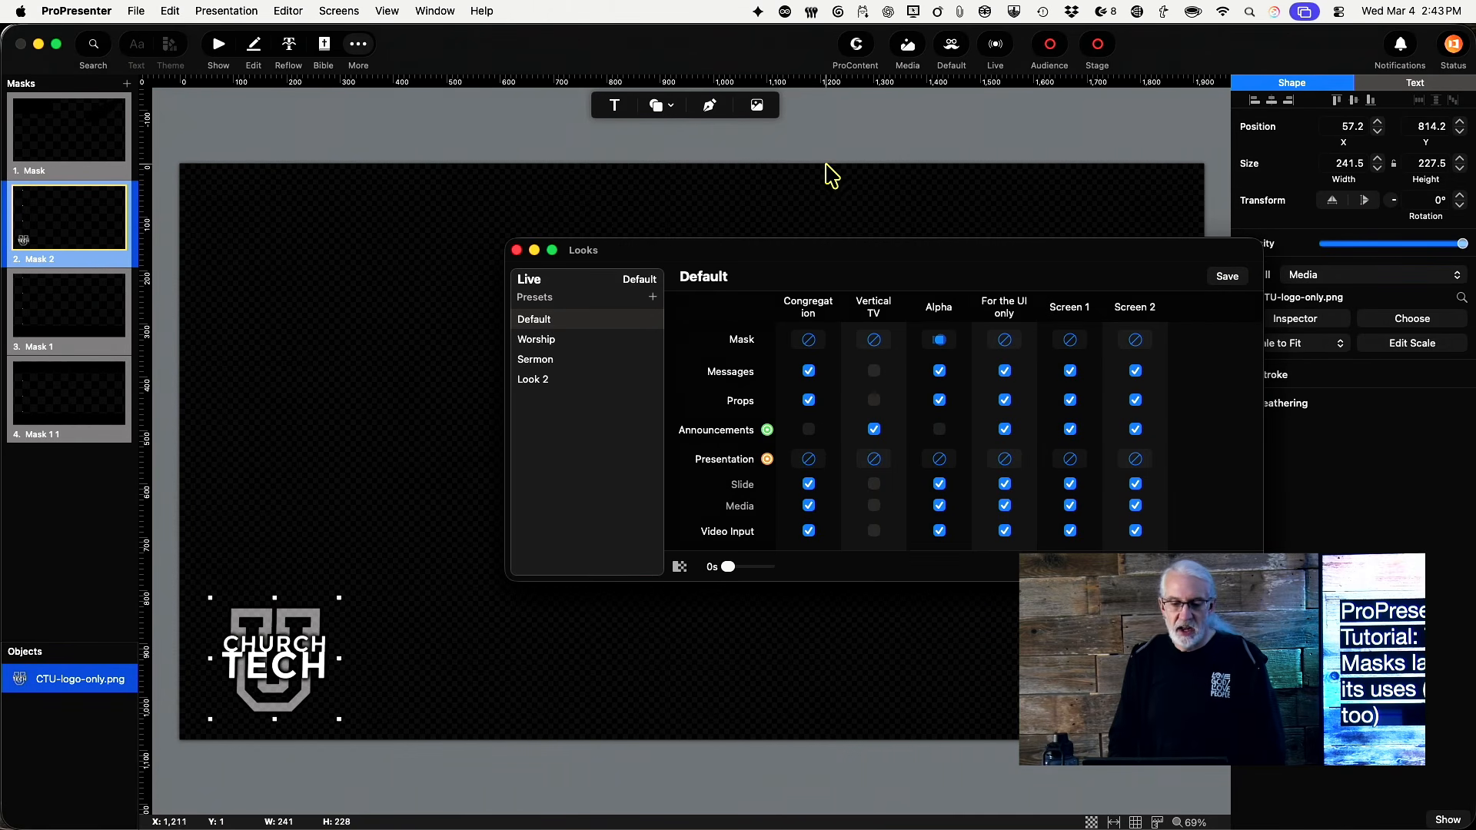
Return to the show view and switch the output preview from Congregation to the Alpha screen
{"action": "left_click", "coordinate": [219, 52]}
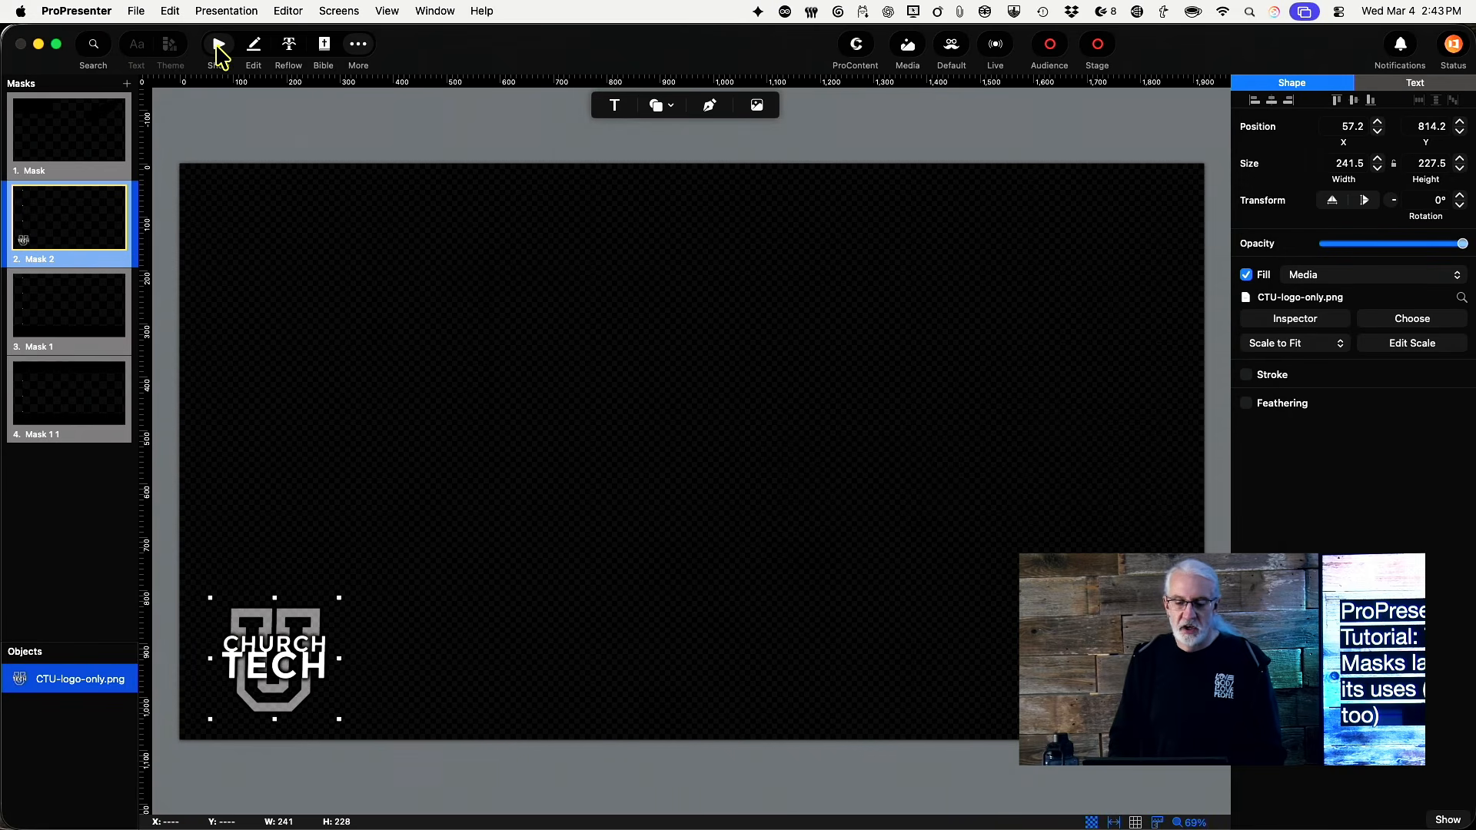
{"action": "left_click", "coordinate": [221, 46]}
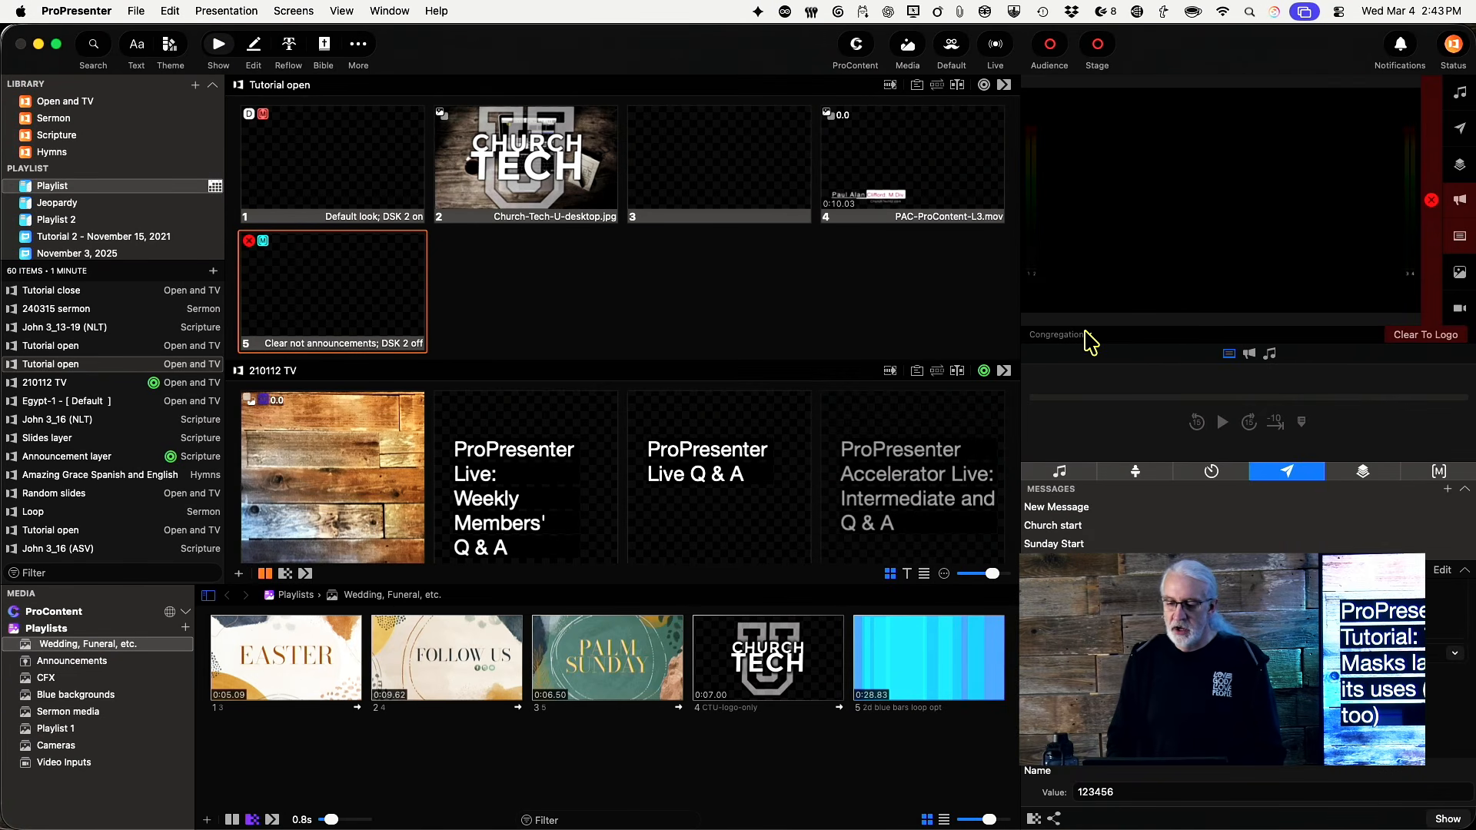
{"action": "left_click", "coordinate": [1088, 336]}
{"action": "left_click", "coordinate": [1085, 416]}
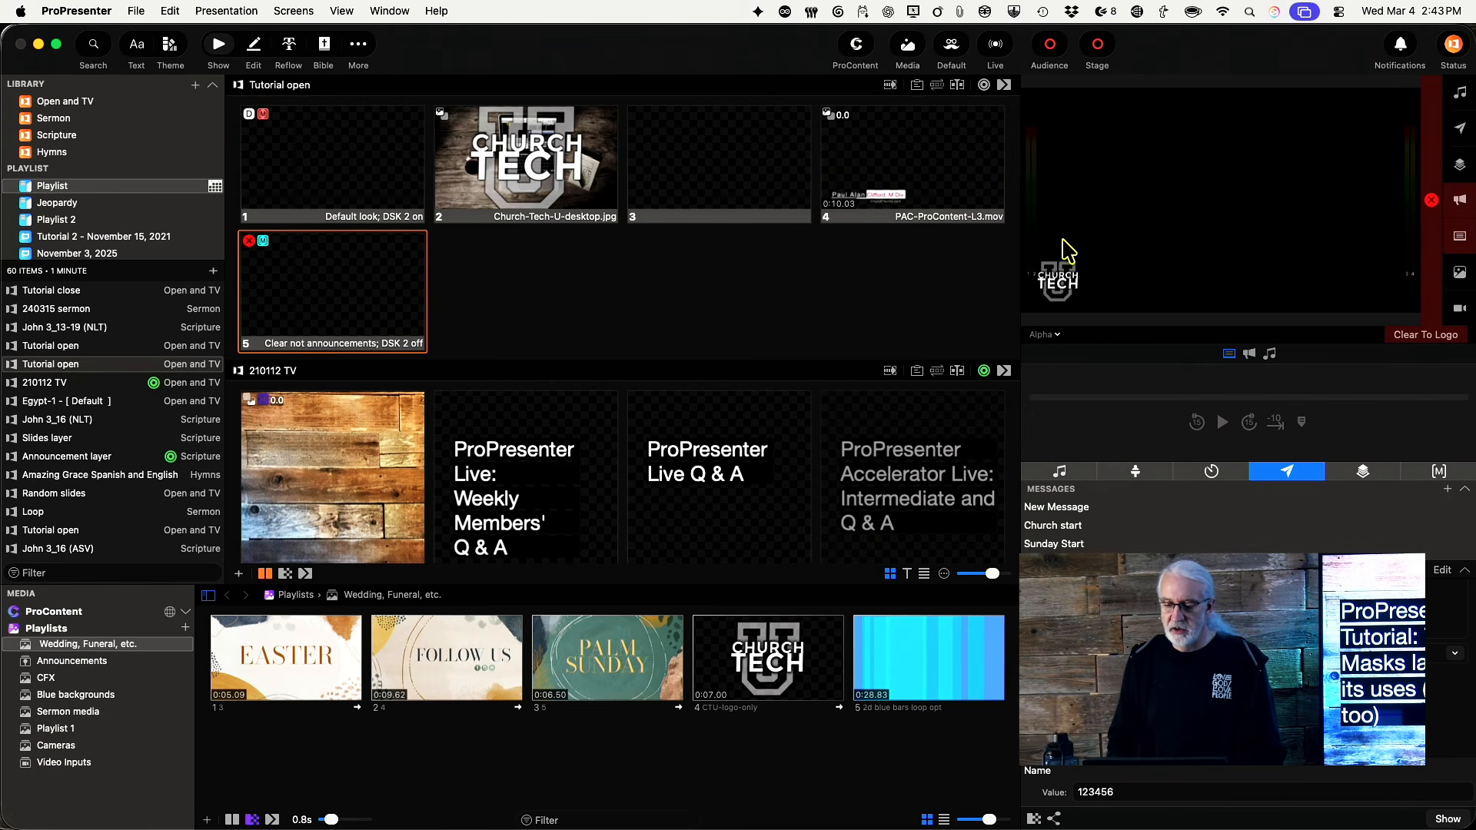